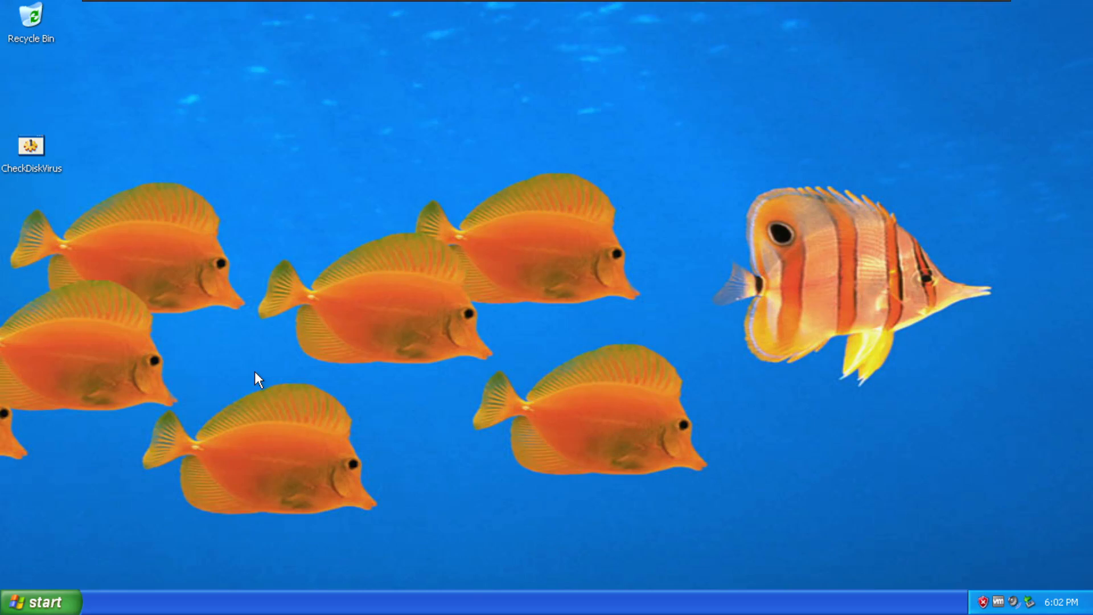
mouse_move(32, 143)
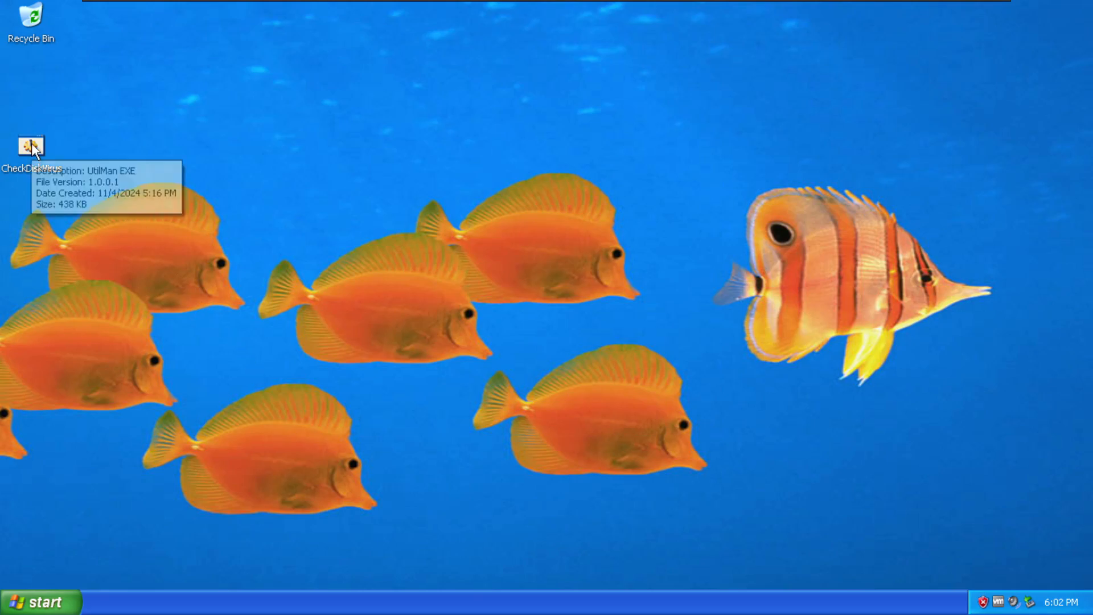
left_click(33, 147)
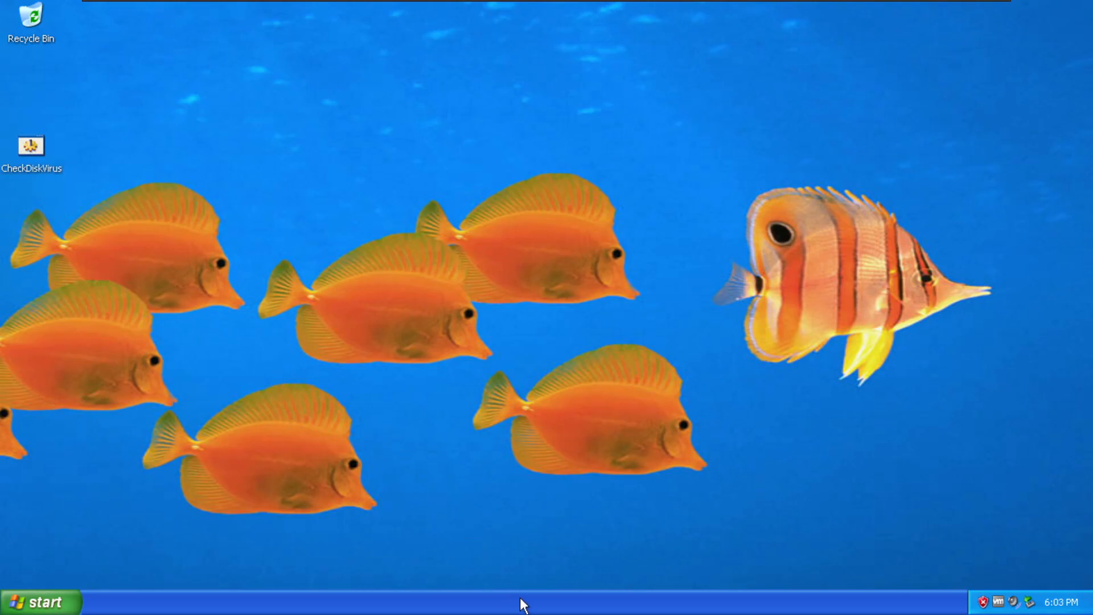
Open Task Manager's Processes list, select CheckDiskVirus.exe then QKNqyUcYtD.exe, and centre the window.
right_click(516, 587)
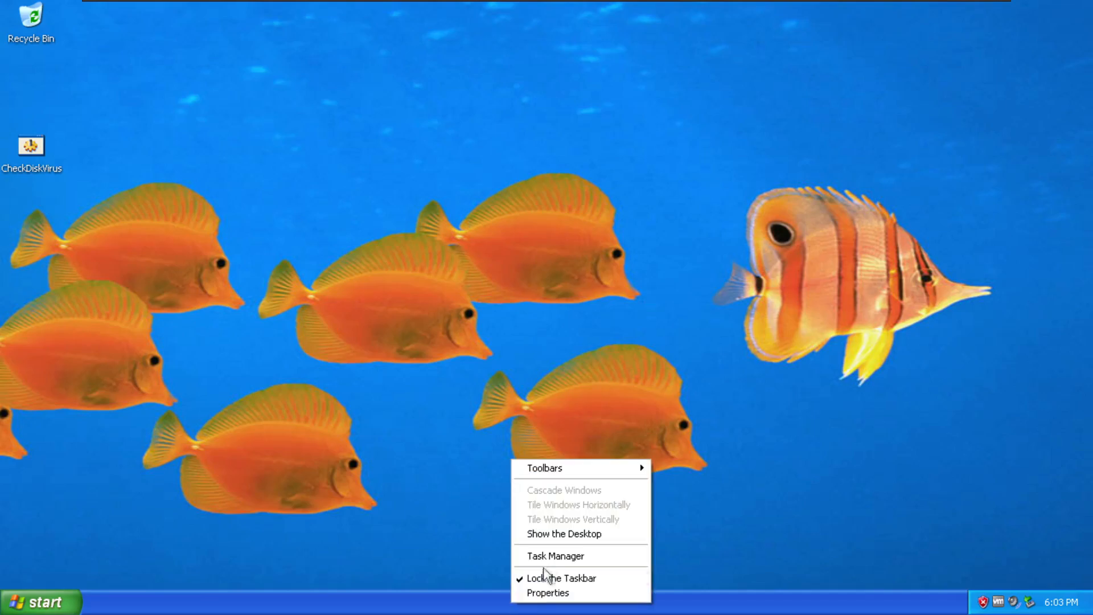
left_click(546, 556)
left_click(98, 67)
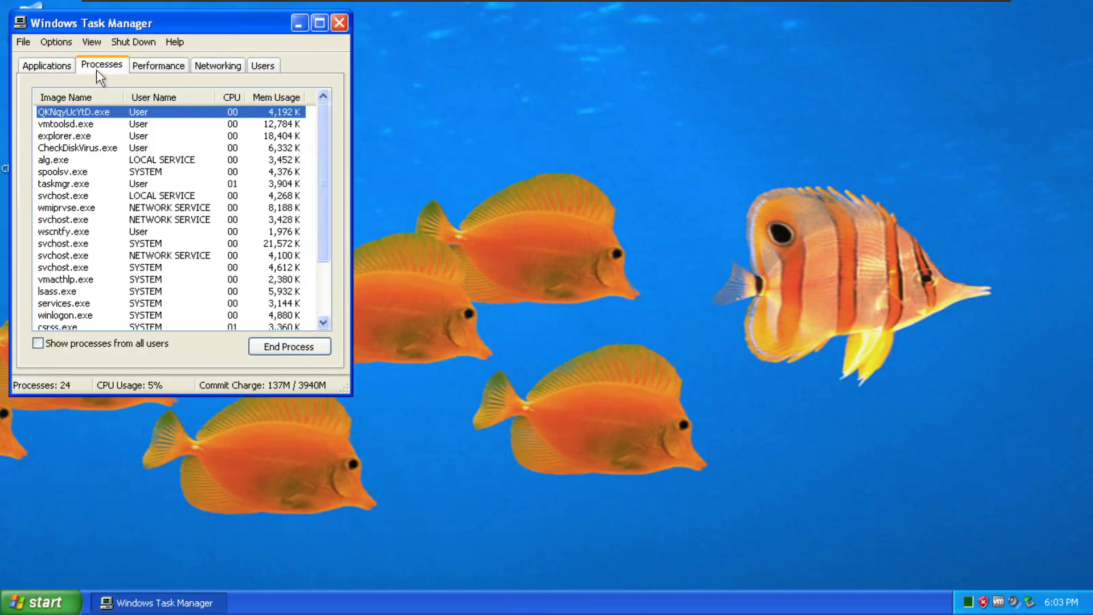
left_click(154, 149)
left_click(93, 114)
left_click_drag(151, 24, 396, 45)
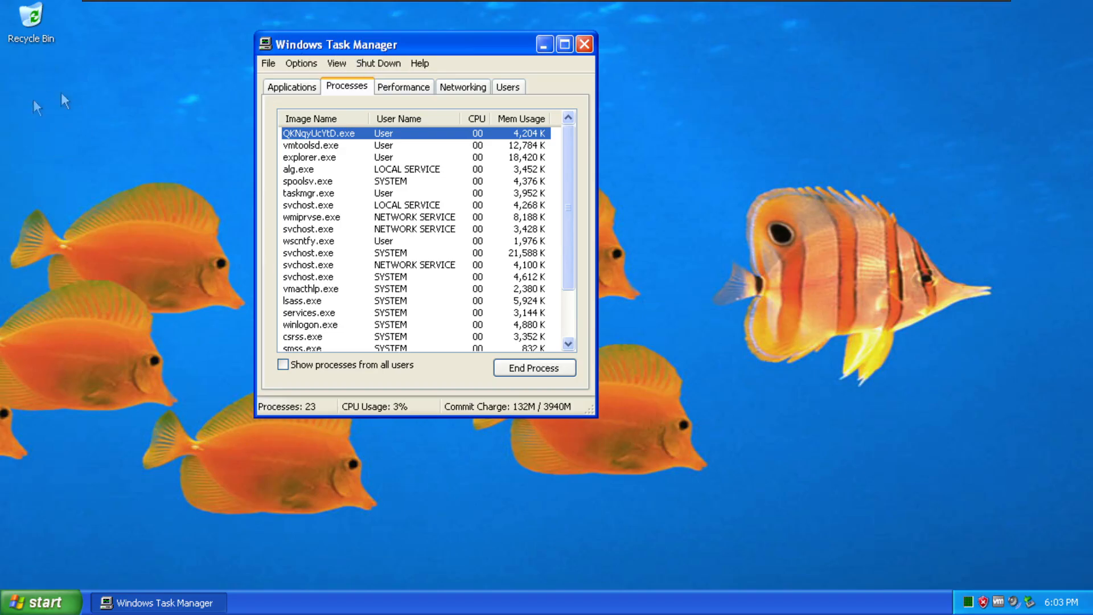
Close Task Manager and open the Windows Security Alert from the system tray.
left_click(578, 46)
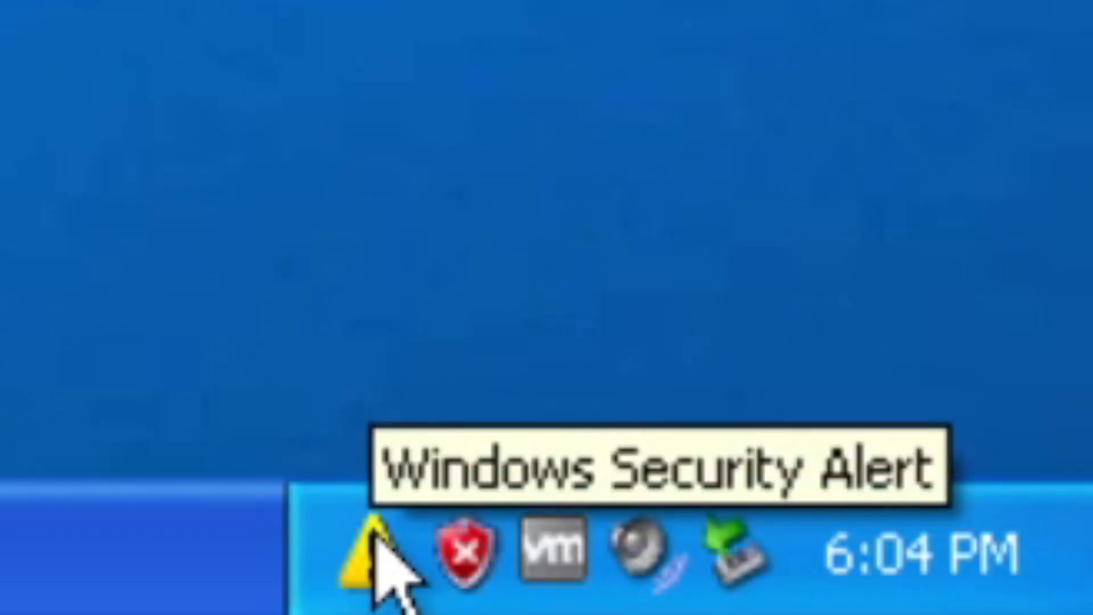
double_click(969, 602)
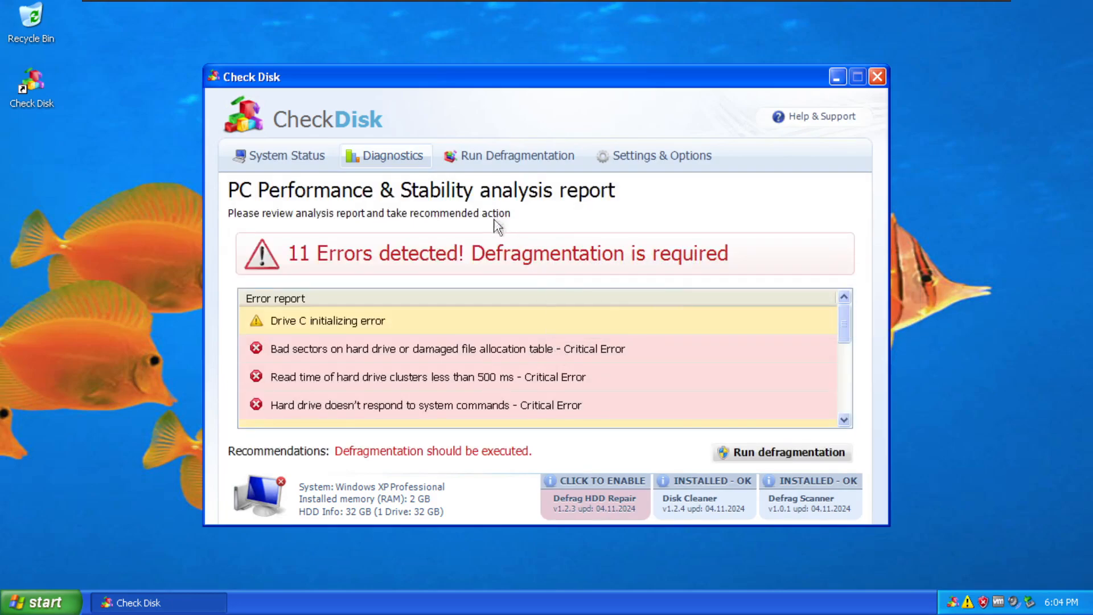
Scroll through Check Disk's error report to the final 1532 MB entry, then bring up the taskbar menu.
mouse_move(841, 317)
left_mouse_down()
mouse_move(838, 364)
mouse_move(845, 324)
left_mouse_up()
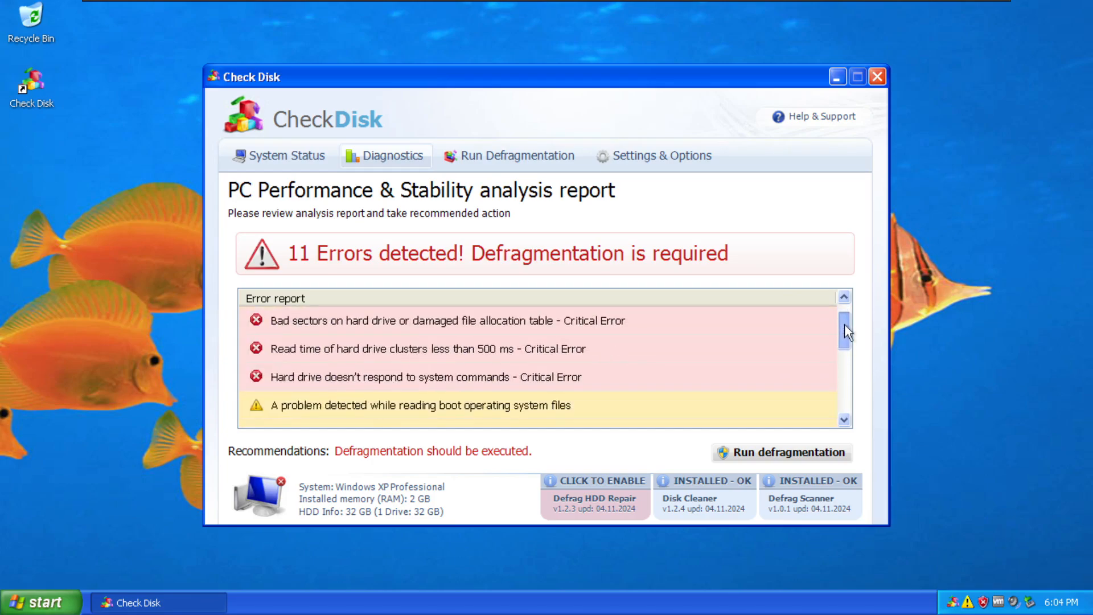
left_click_drag(845, 333, 849, 355)
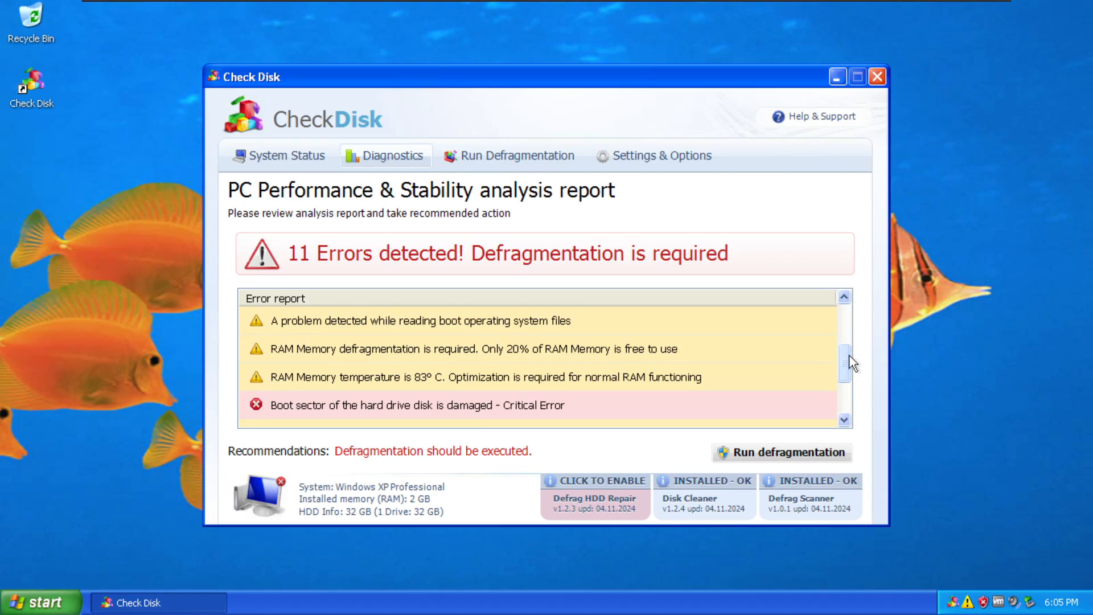
mouse_move(352, 351)
left_click_drag(848, 363, 852, 380)
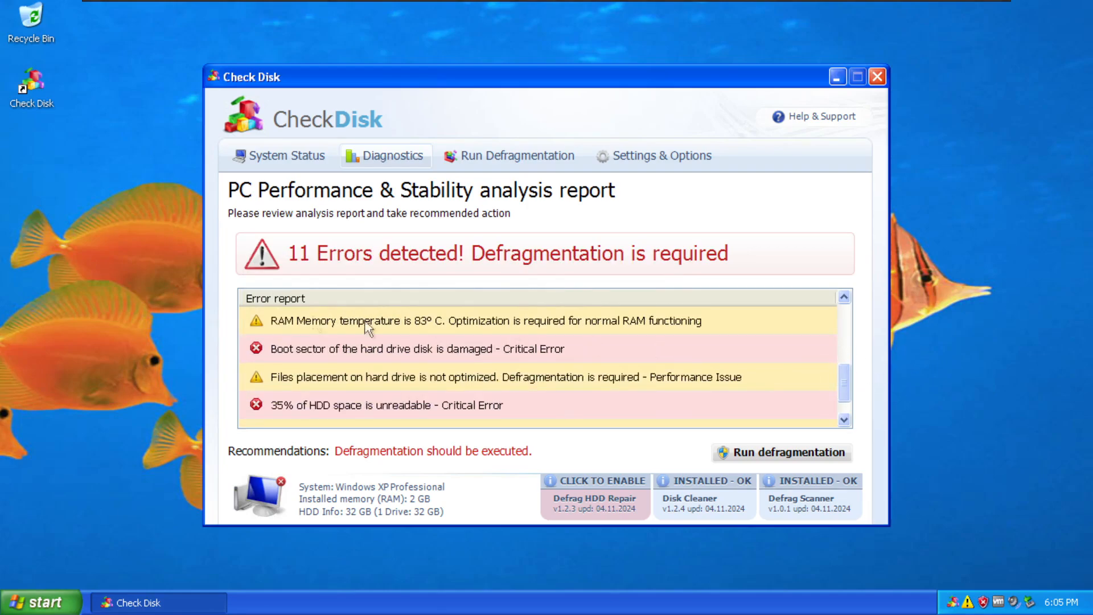
mouse_move(554, 364)
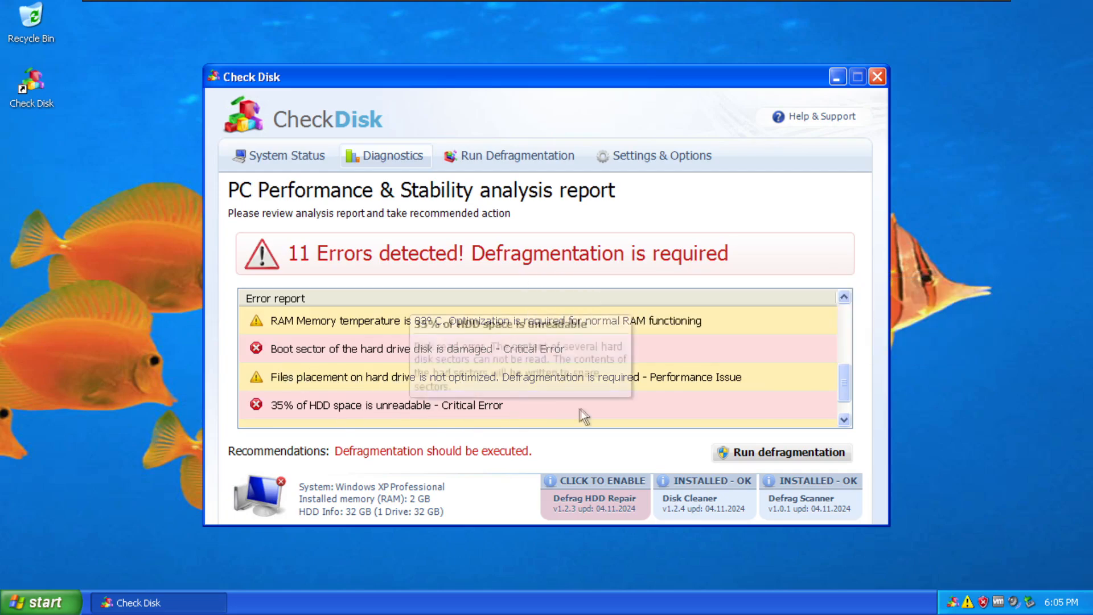
scroll(723, 407, "down", 1)
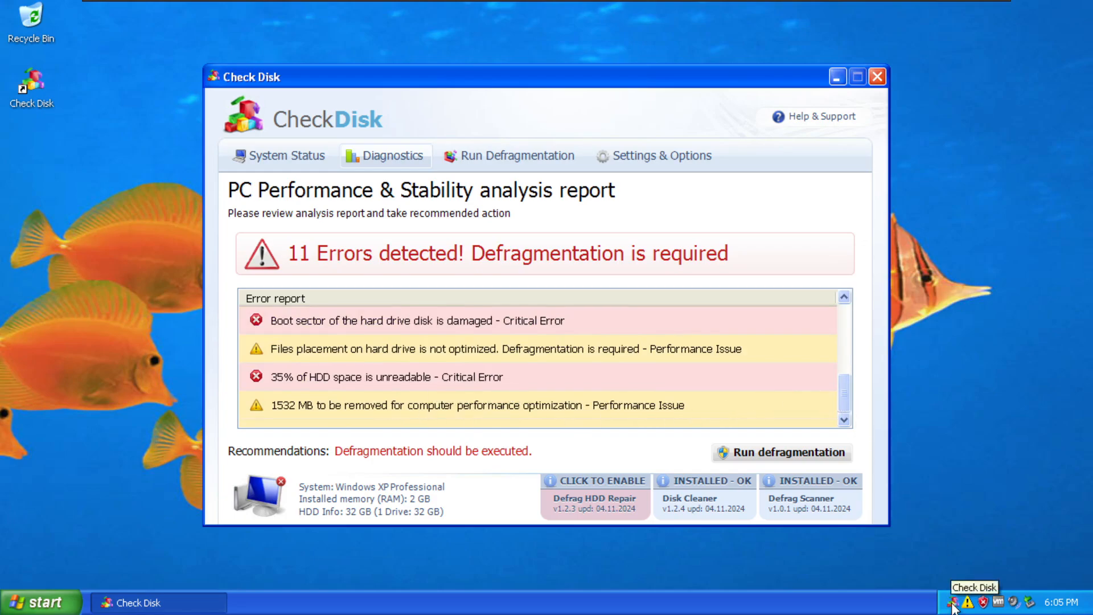
right_click(633, 603)
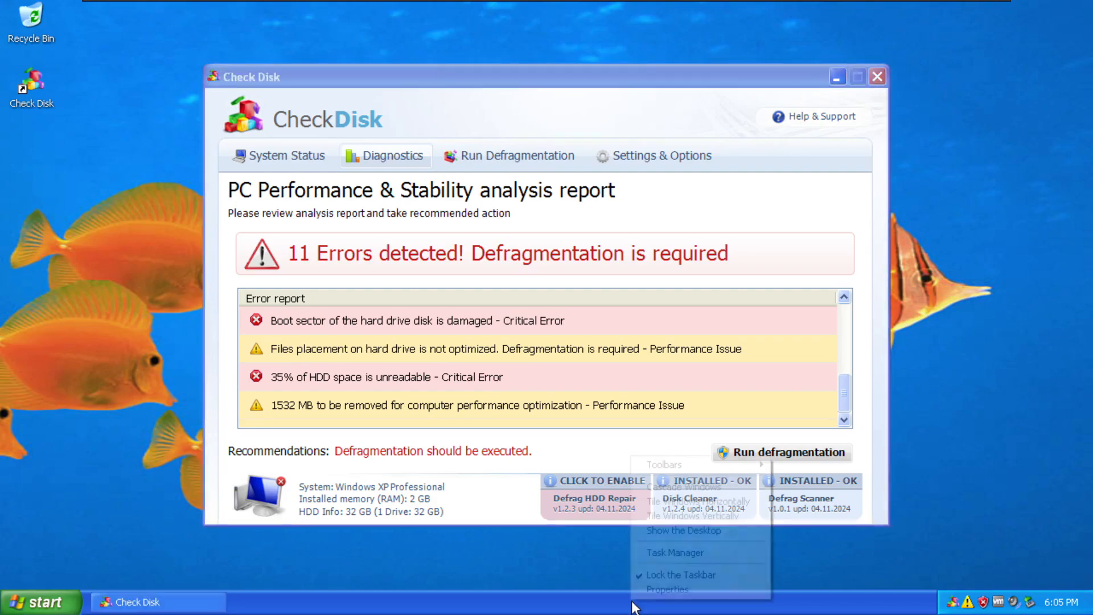
left_click(672, 555)
left_click_drag(406, 45, 436, 77)
left_click(614, 76)
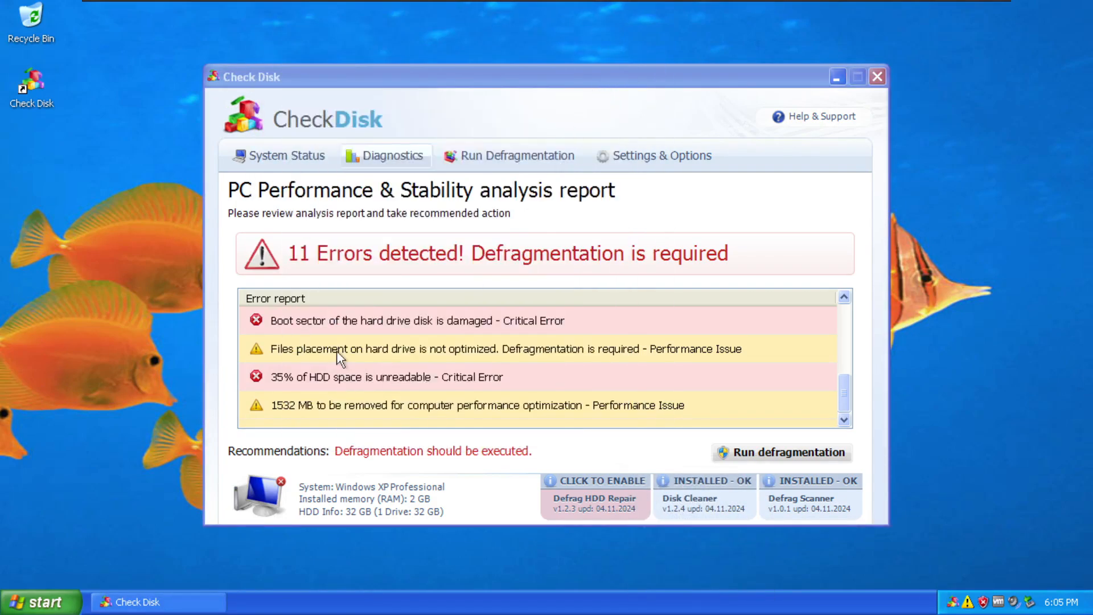
left_click(337, 84)
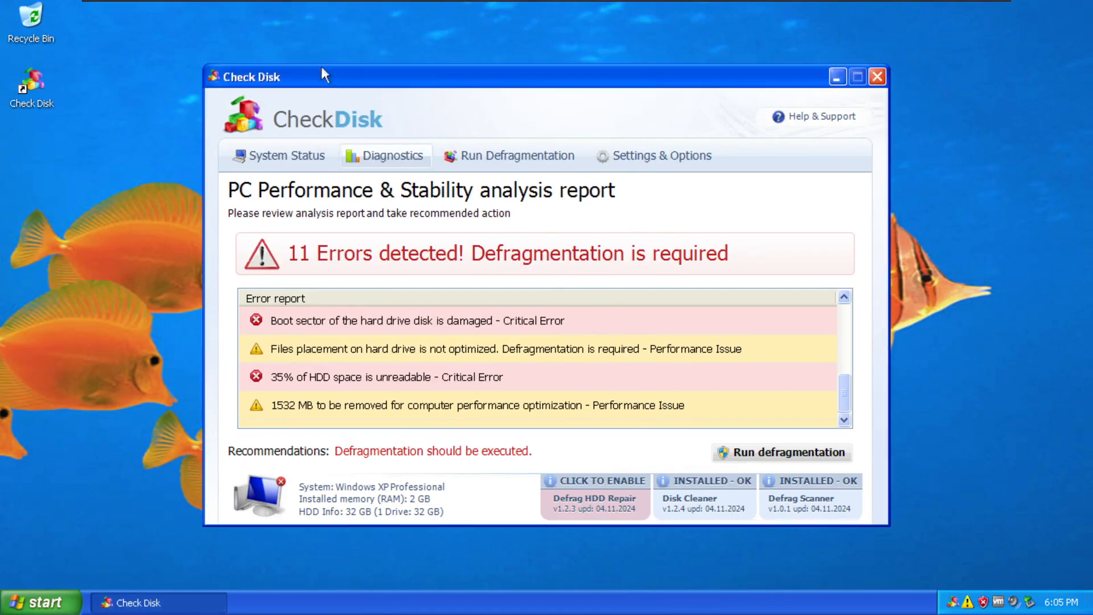
right_click(487, 604)
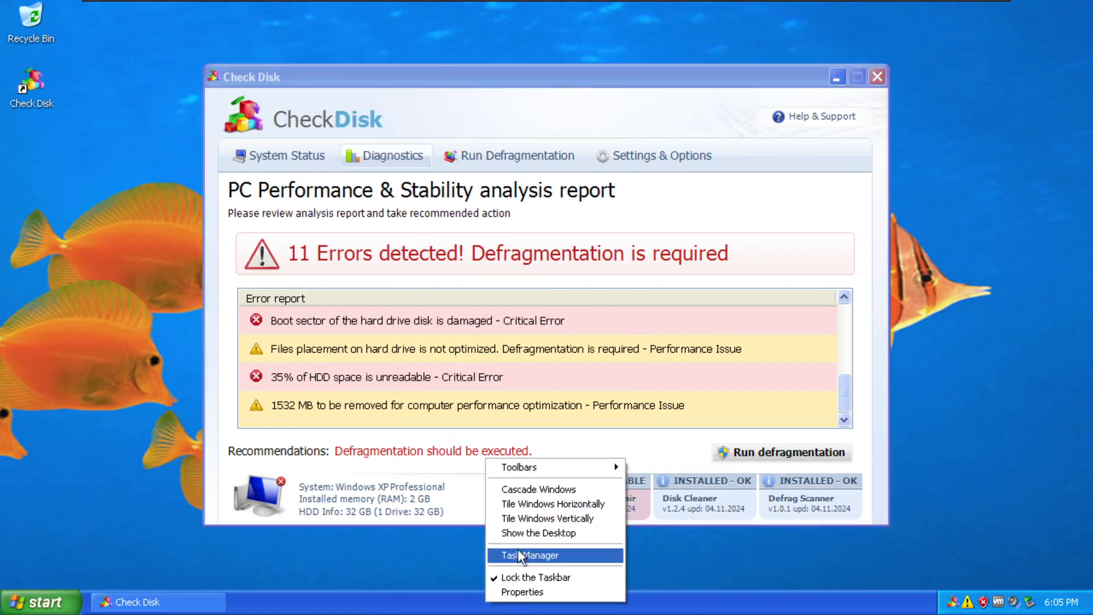
left_click(515, 554)
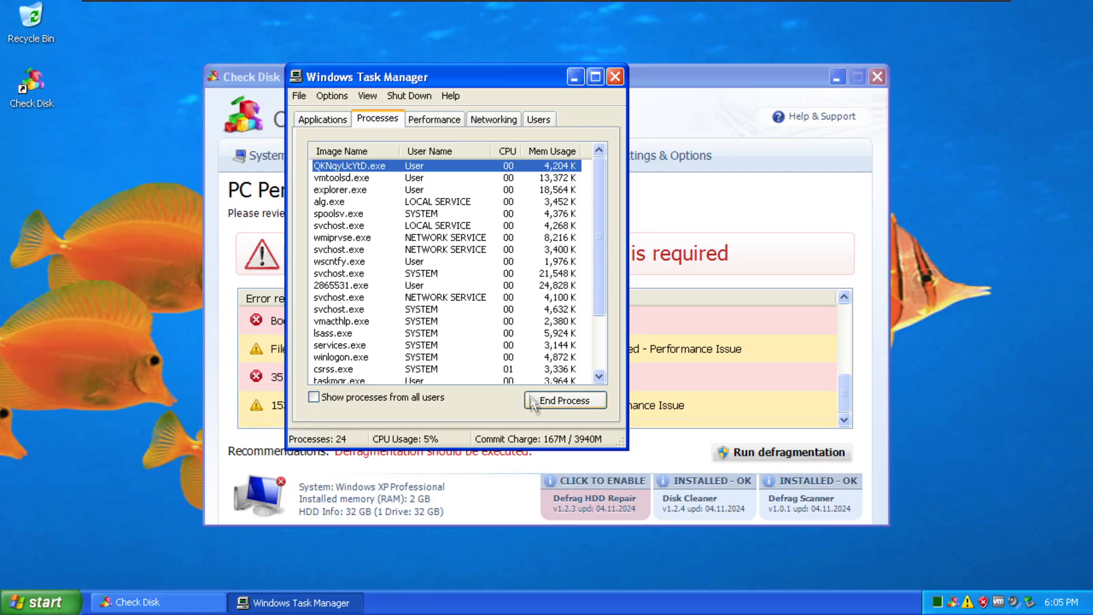
left_click(615, 77)
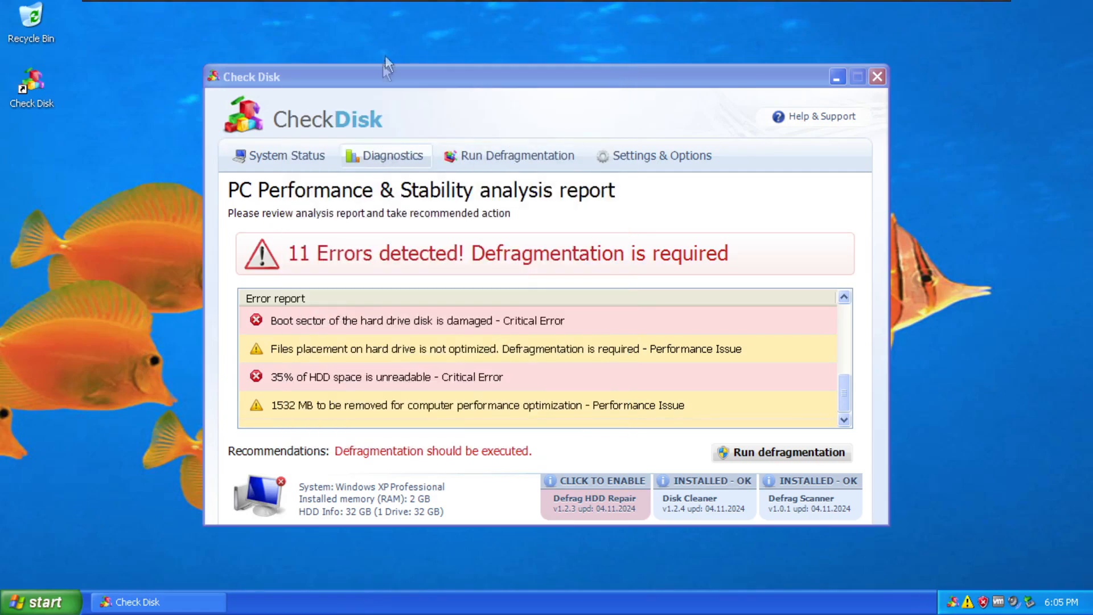
left_click(400, 76)
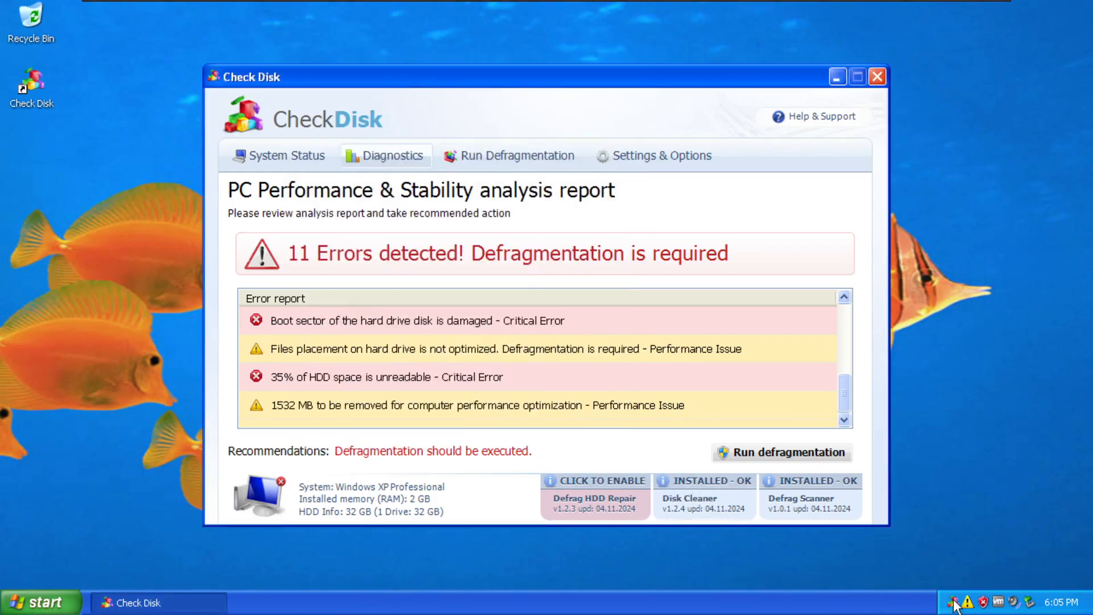
left_click(758, 454)
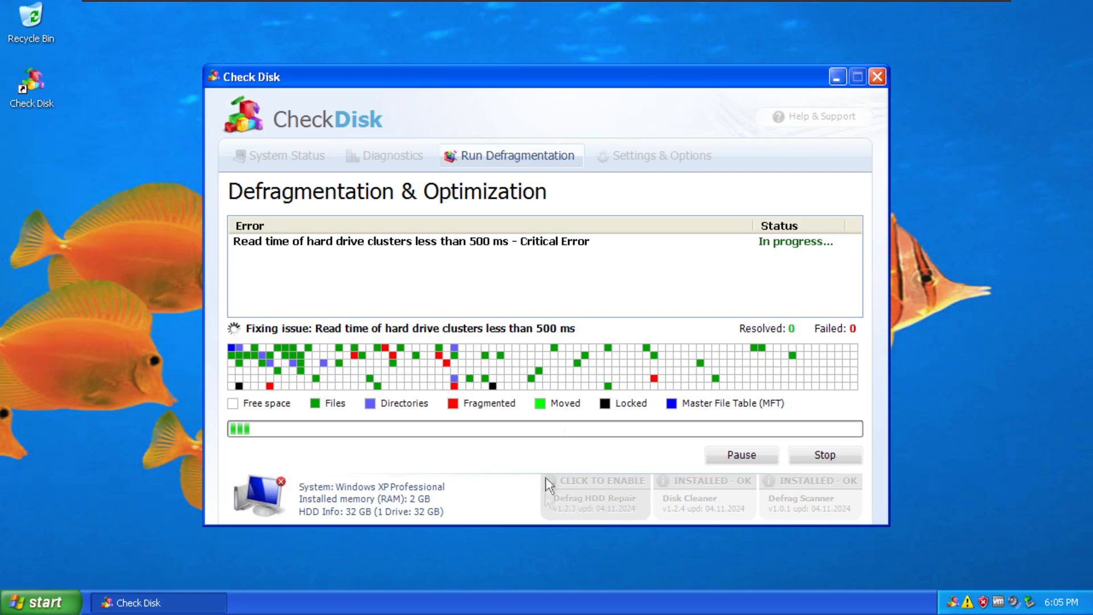
Try opening Task Manager during defragmentation and dismiss the resulting hard drive error.
right_click(535, 607)
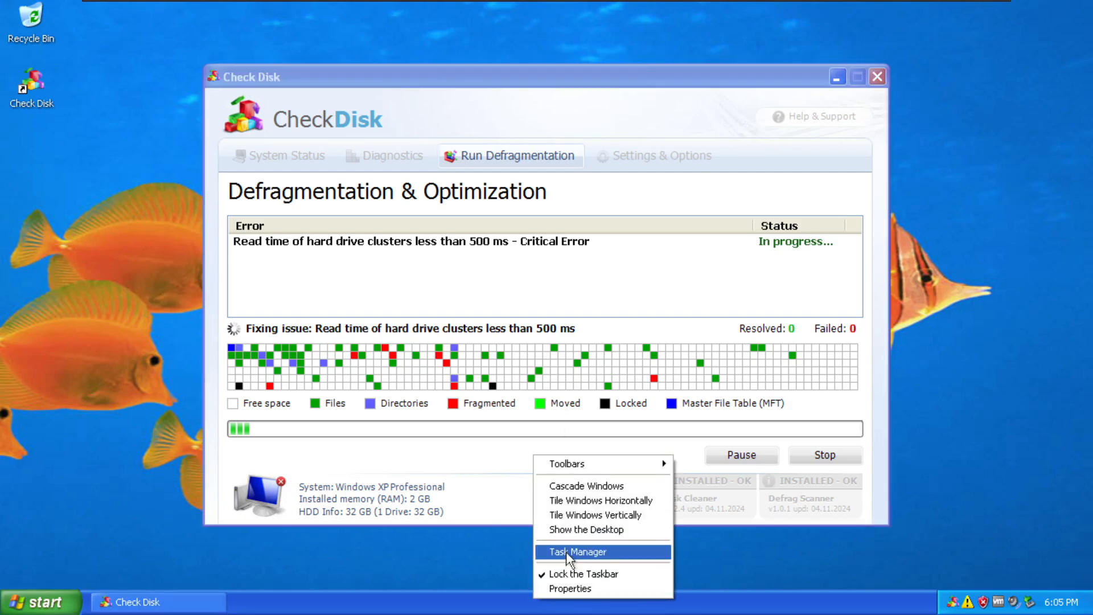
left_click(566, 552)
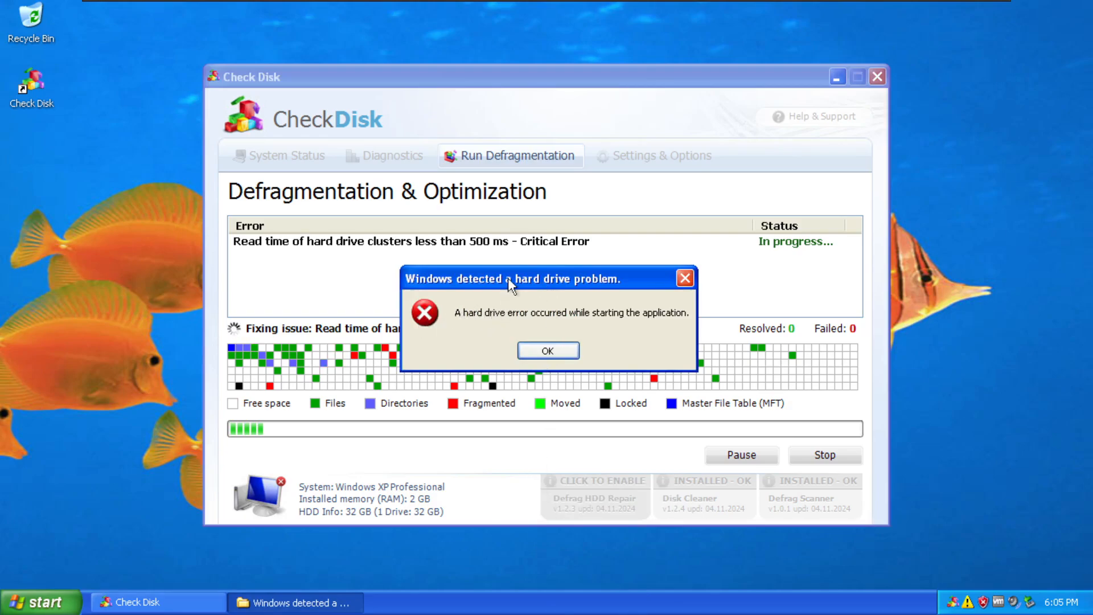
left_click(548, 351)
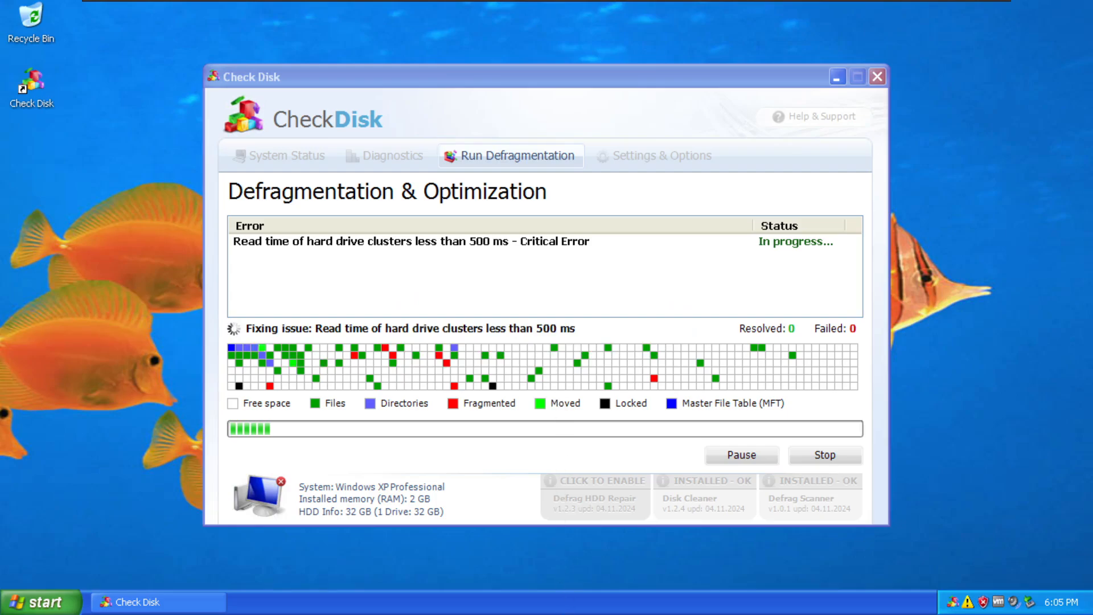
left_click(40, 602)
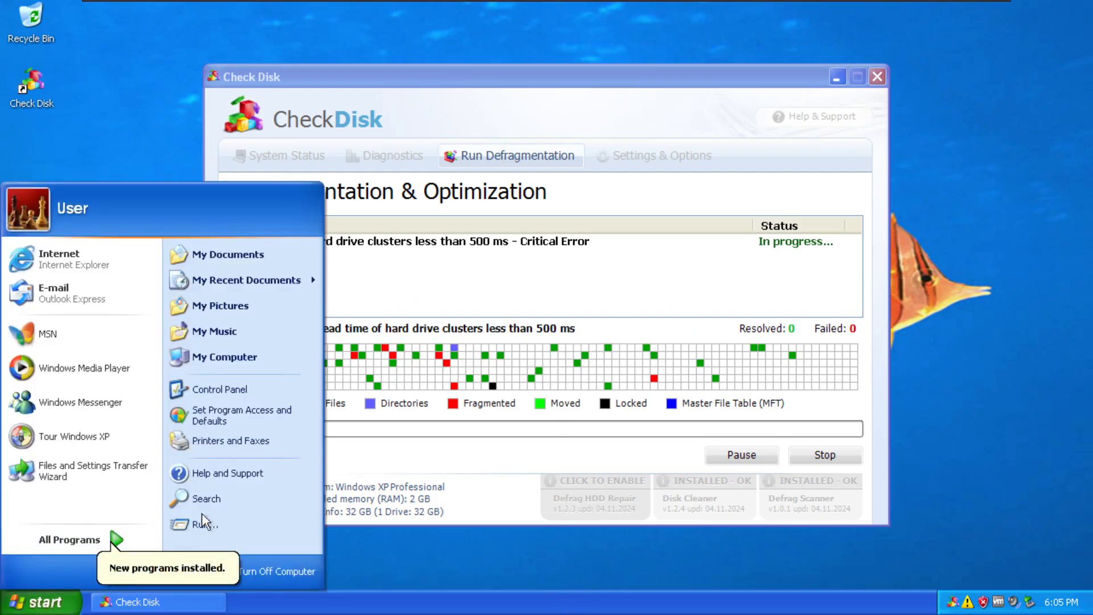
left_click(202, 519)
type("cmd")
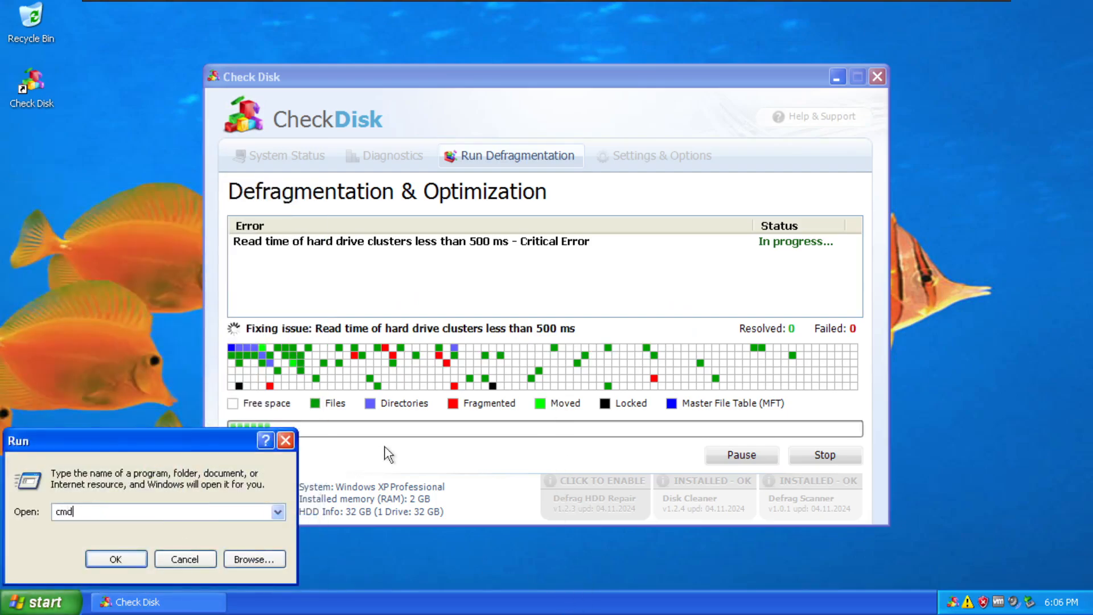
key("Return")
type("regedit")
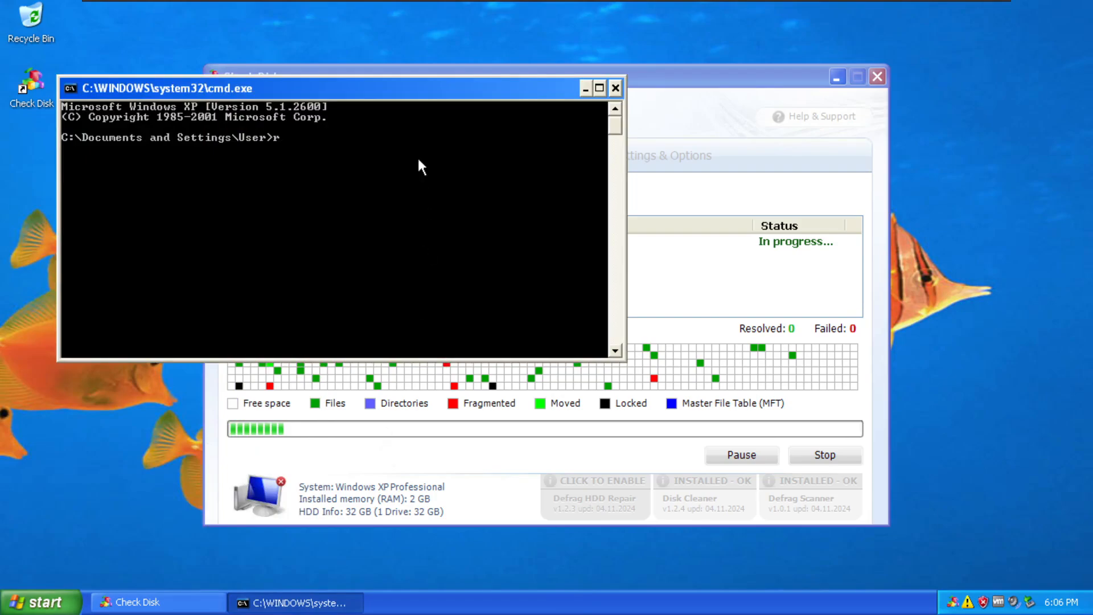
key("Return")
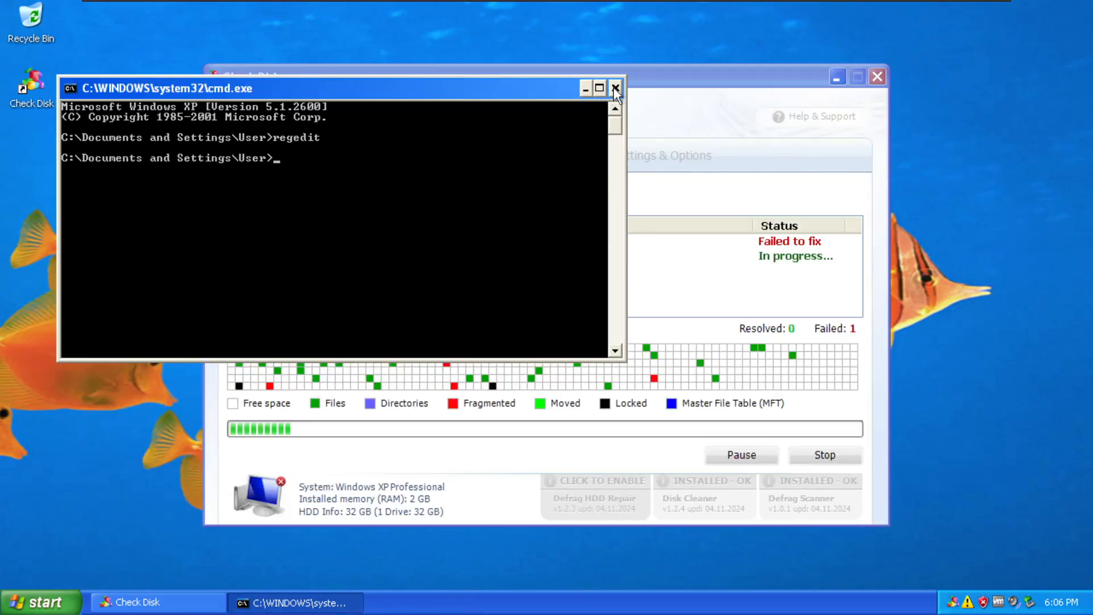
left_click(616, 88)
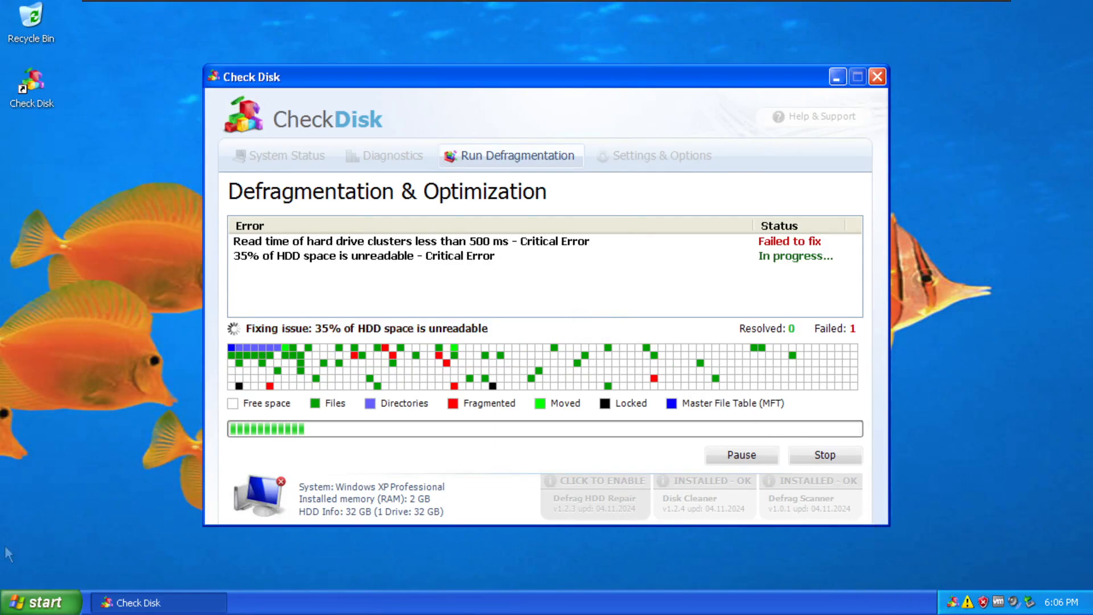
left_click(43, 602)
left_click(202, 525)
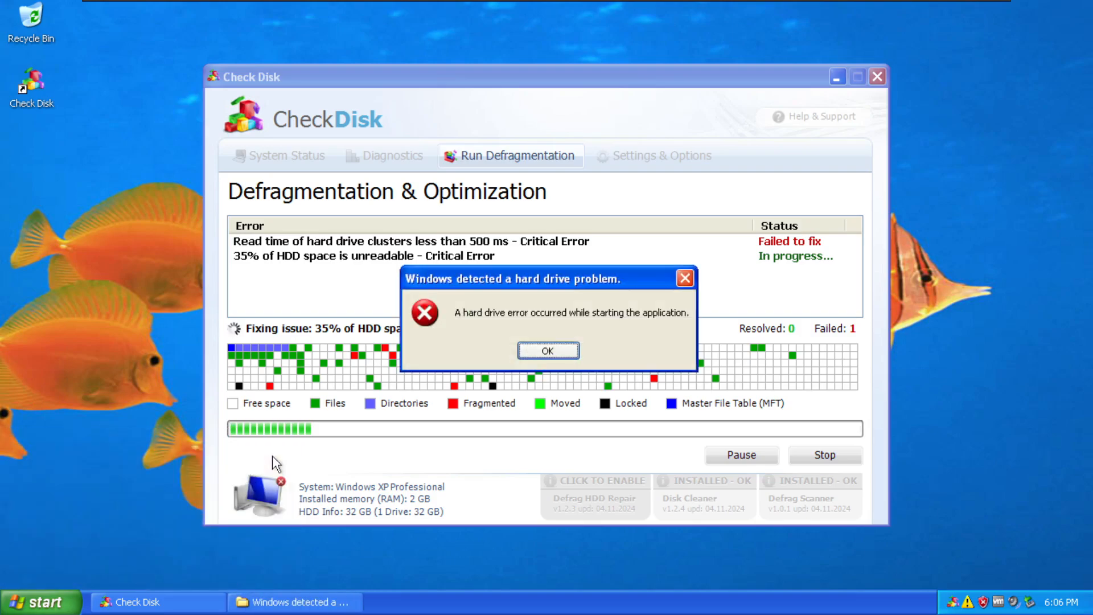
left_click(526, 356)
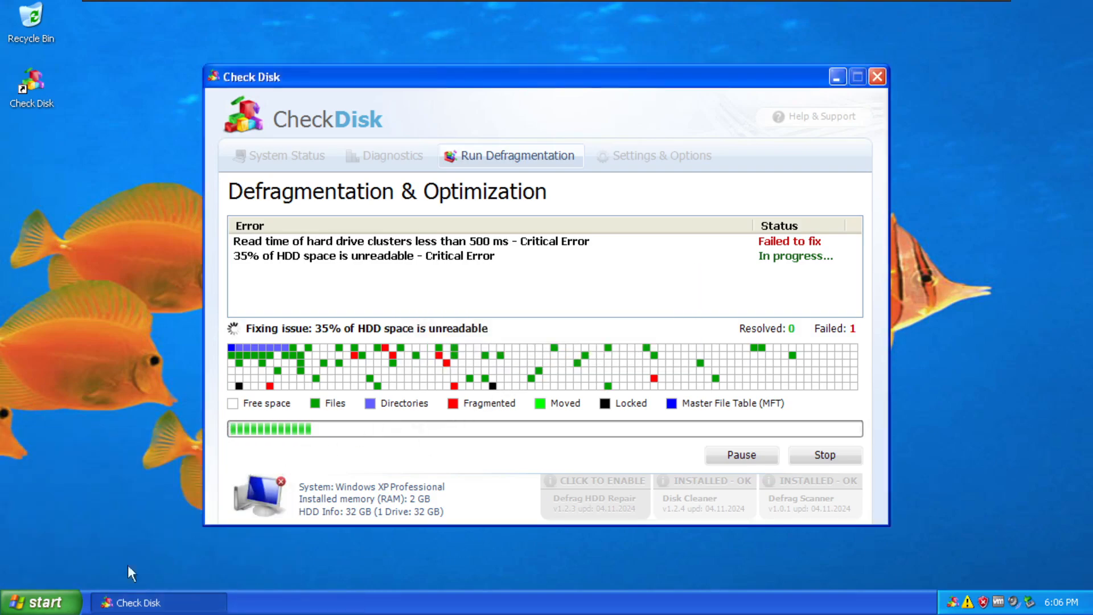
left_click(43, 602)
left_click(234, 531)
type("regedit")
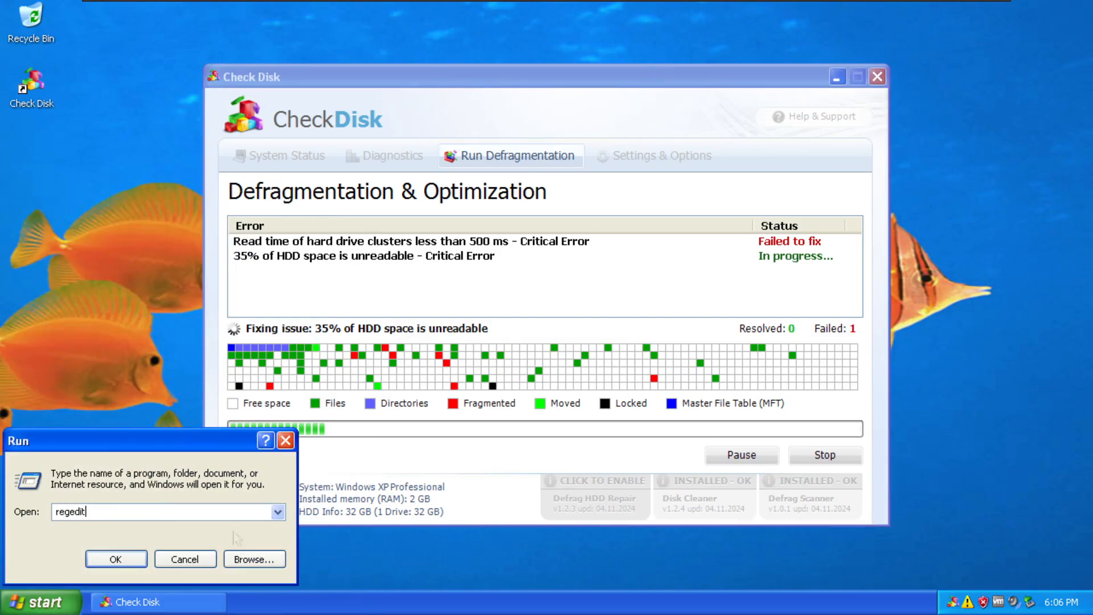
key("Return")
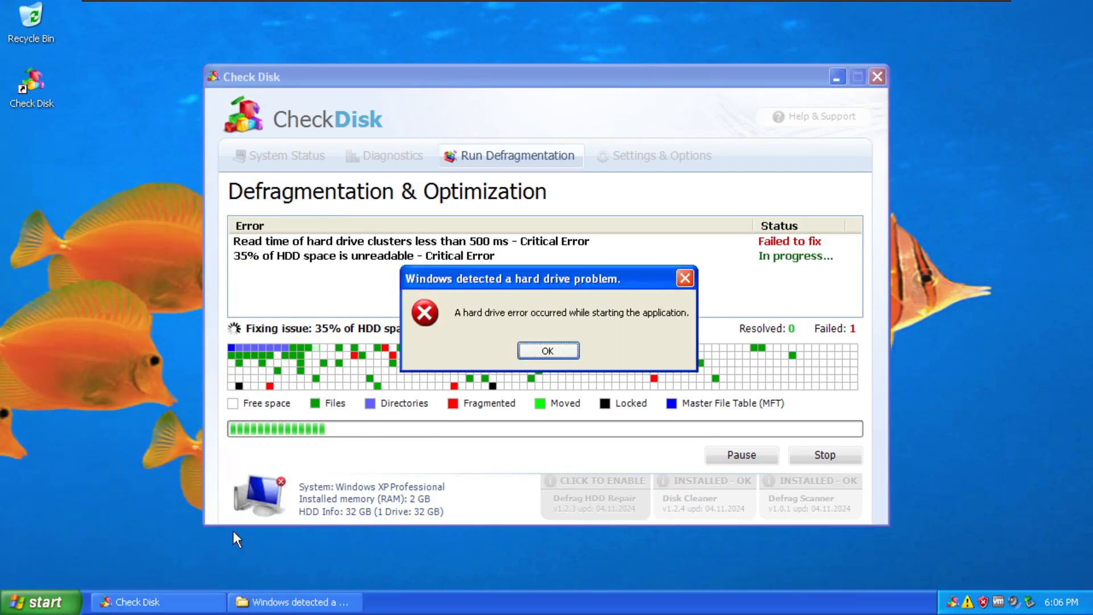
key("Return")
left_click(27, 604)
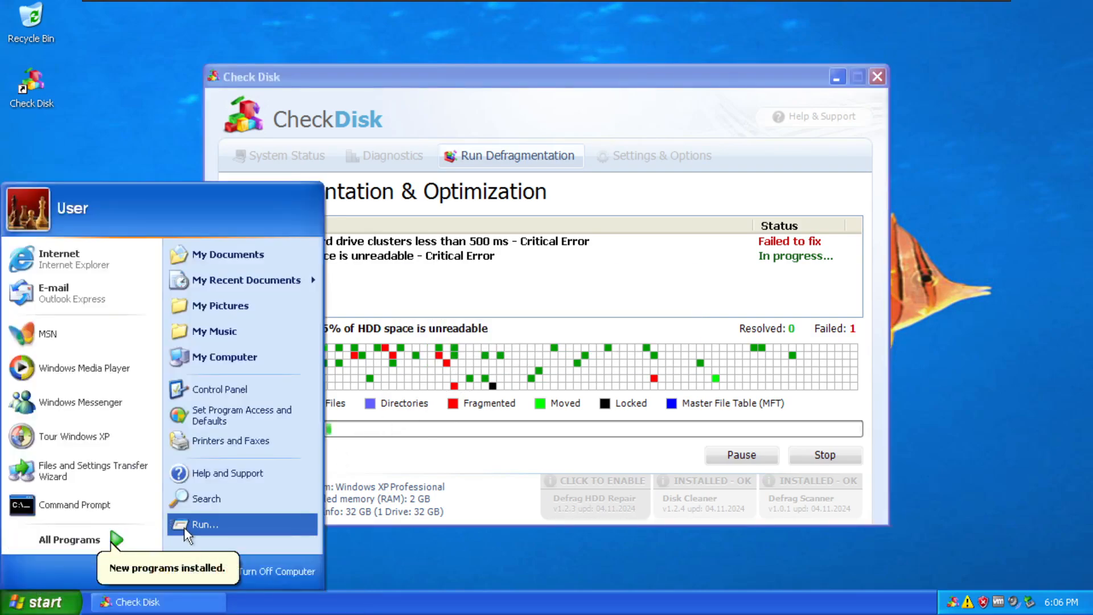
left_click(183, 527)
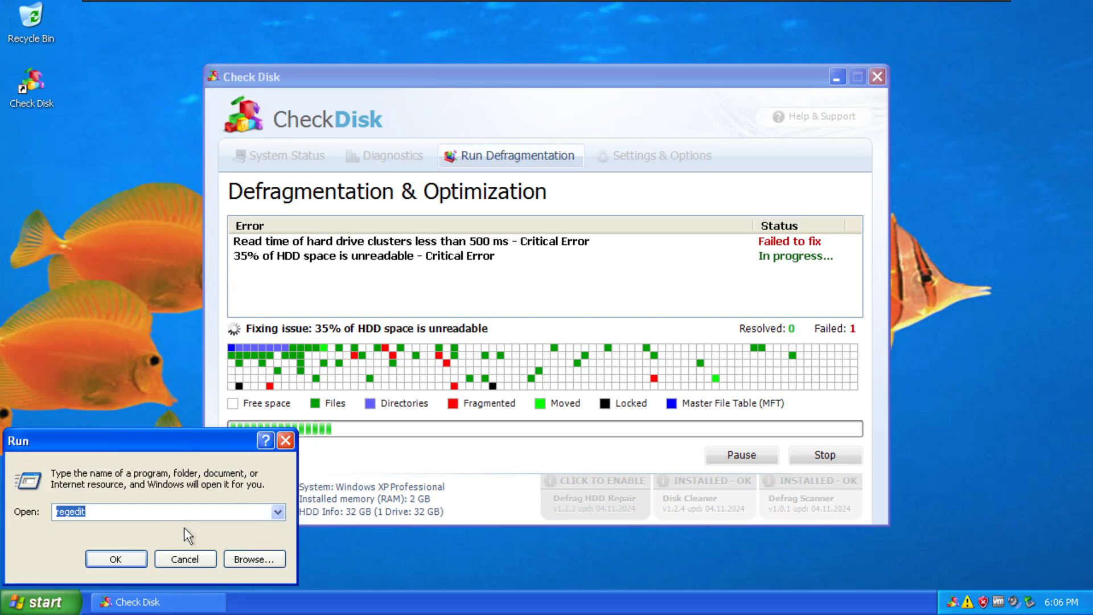
type("www.m")
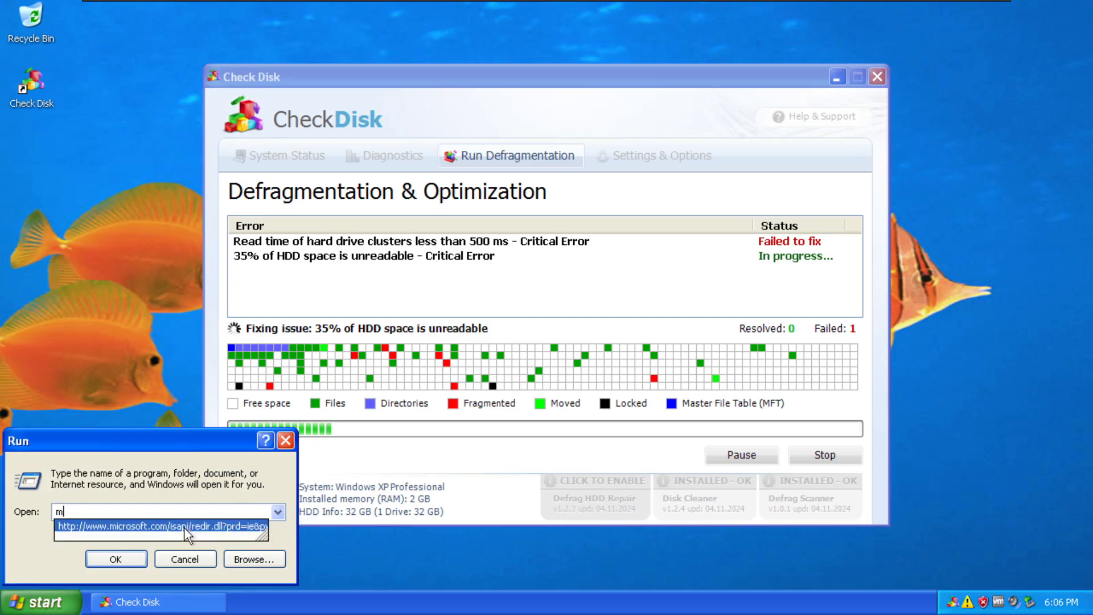
key("Return")
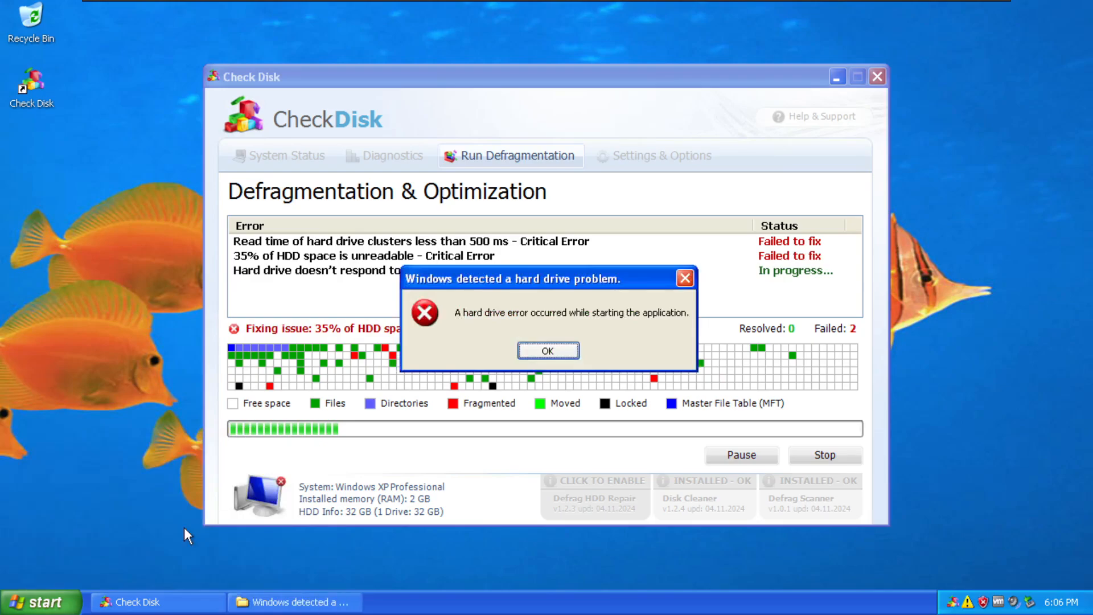
key("Return")
left_click(77, 595)
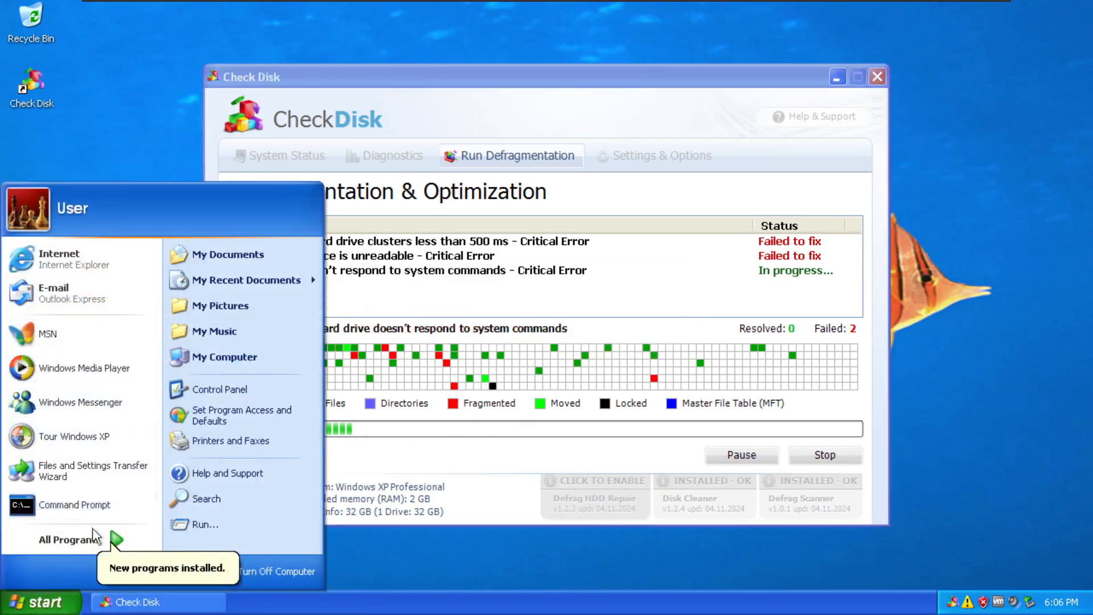
left_click(203, 525)
type("notepad")
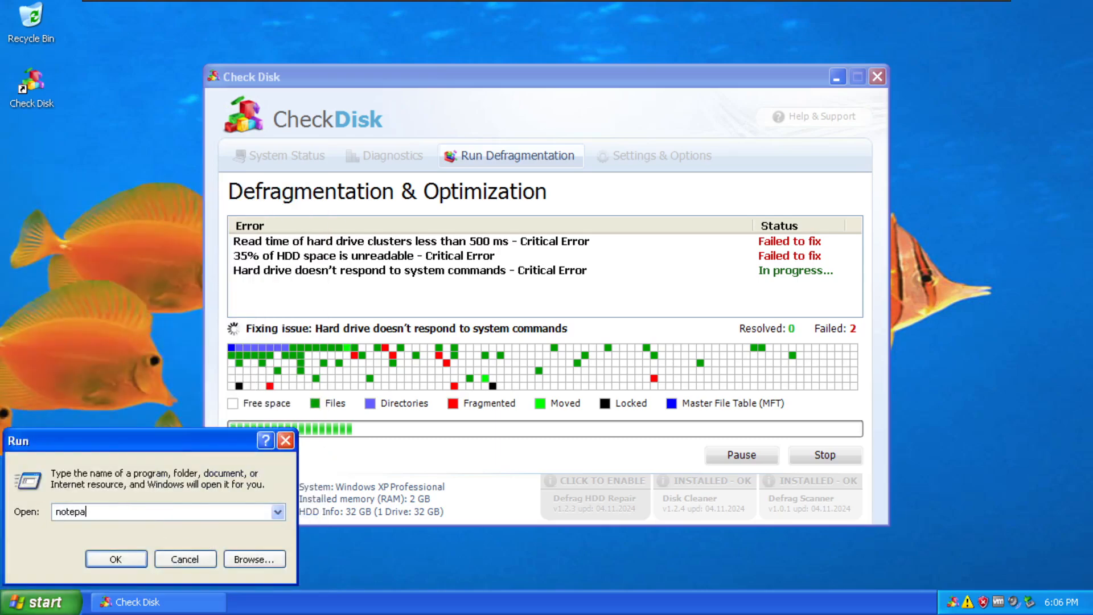
key("Return")
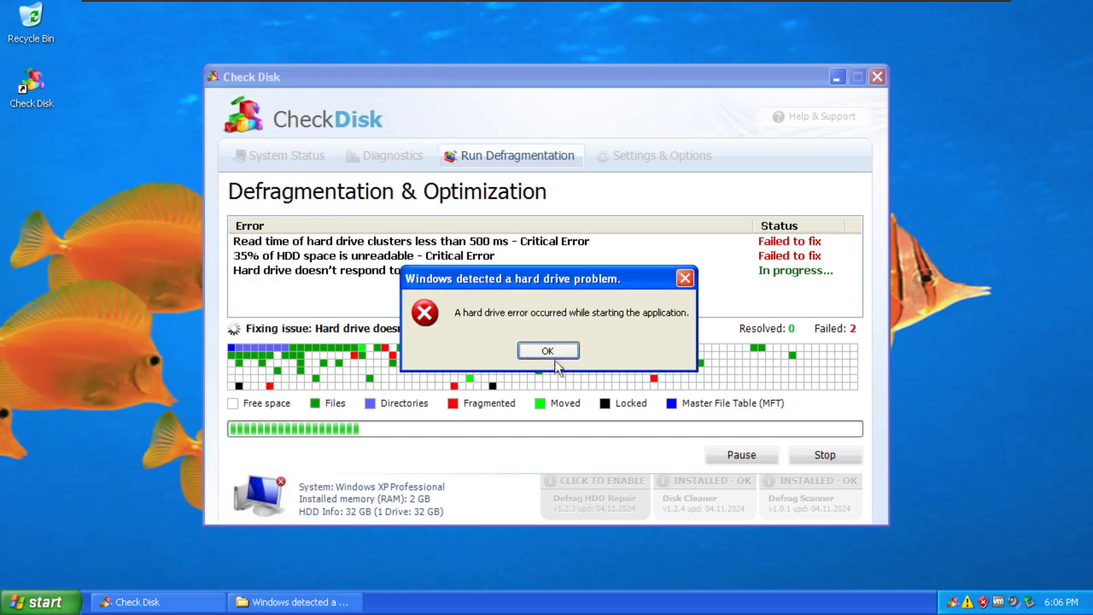
key("Return")
left_click(35, 602)
left_click(213, 536)
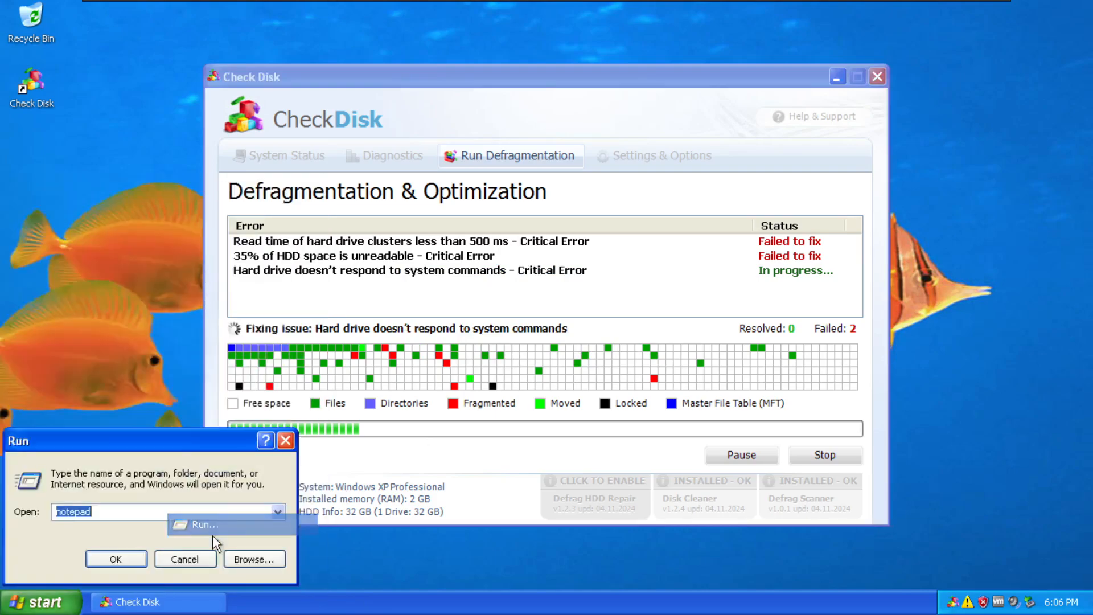
type("sol")
key("Return")
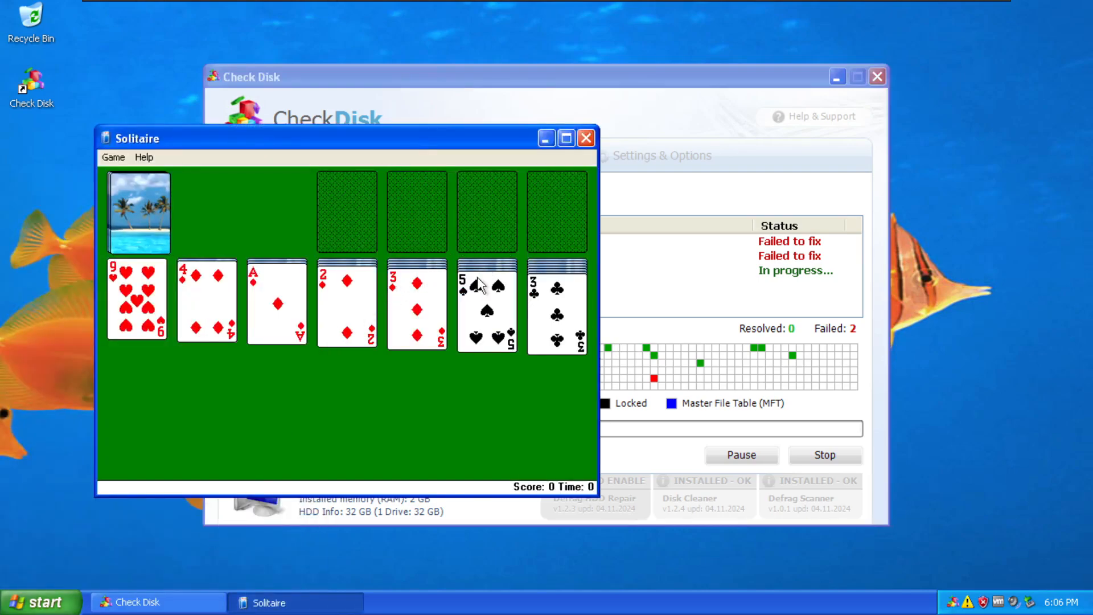
left_click(586, 138)
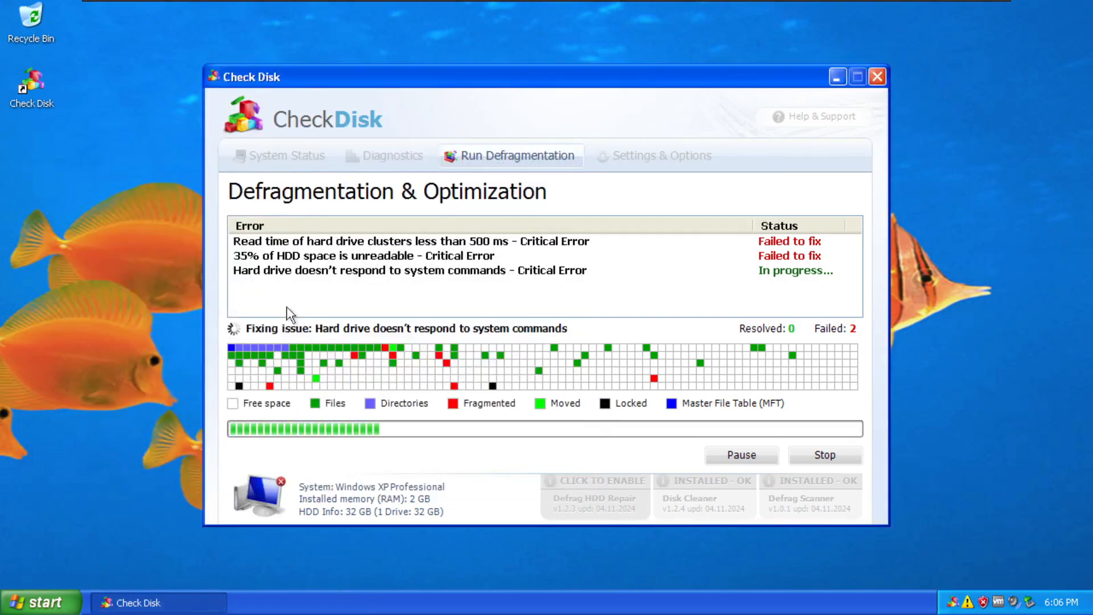
left_click(40, 601)
Launch Disk Defragmenter from Accessories > System Tools twice; both attempts are blocked.
left_click(102, 539)
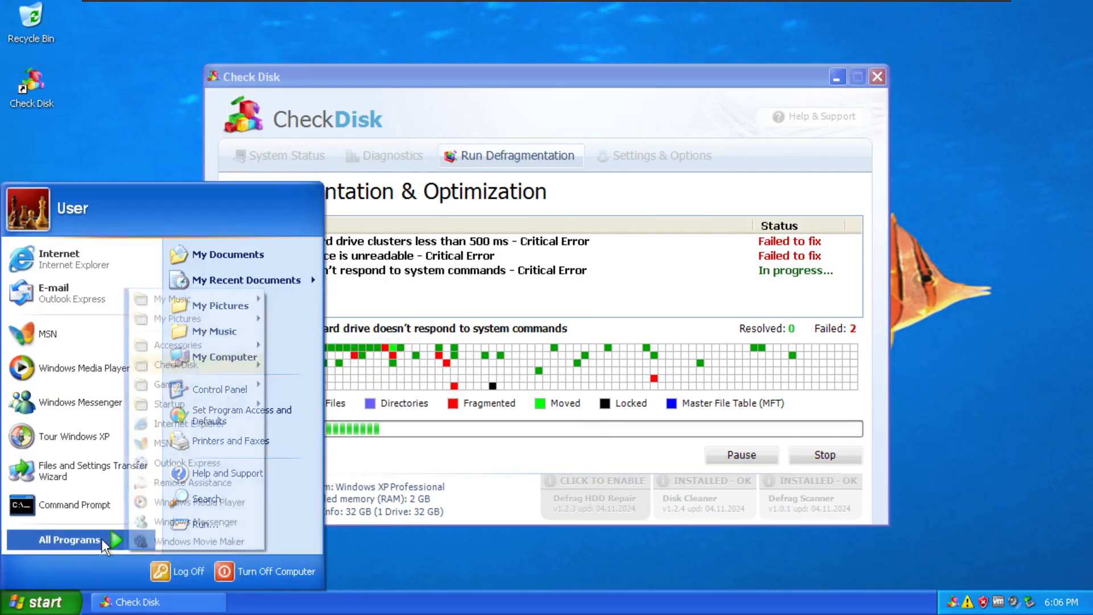
mouse_move(217, 363)
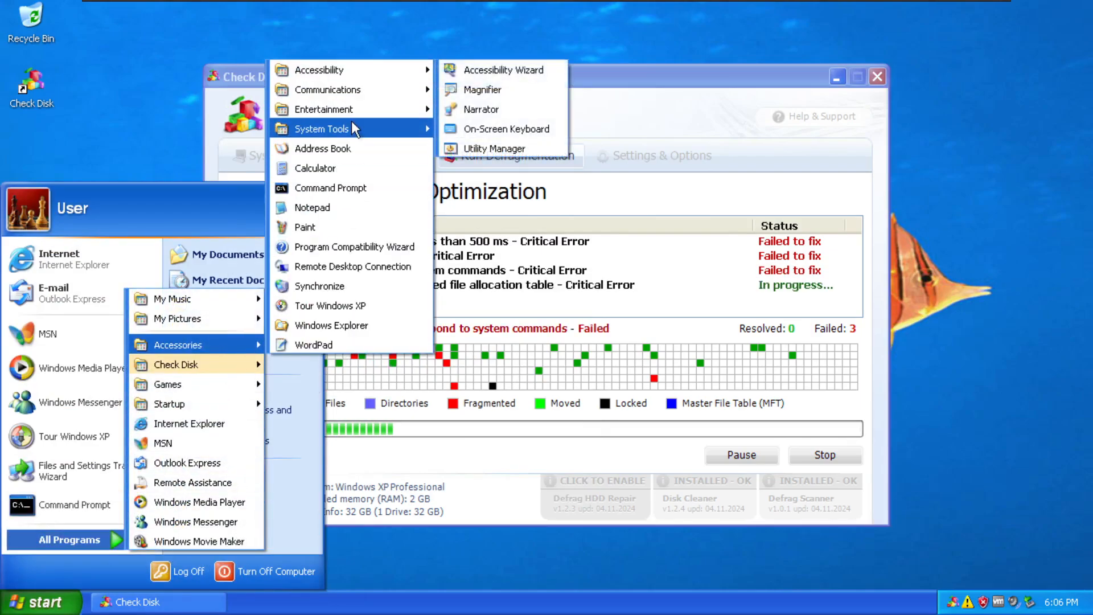
mouse_move(354, 126)
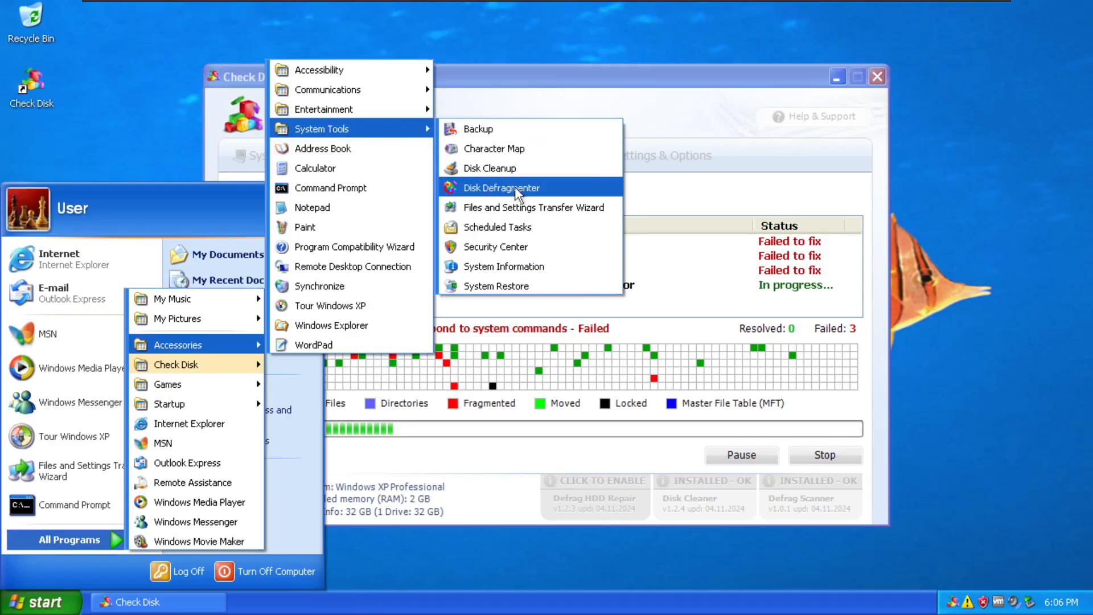
left_click(514, 187)
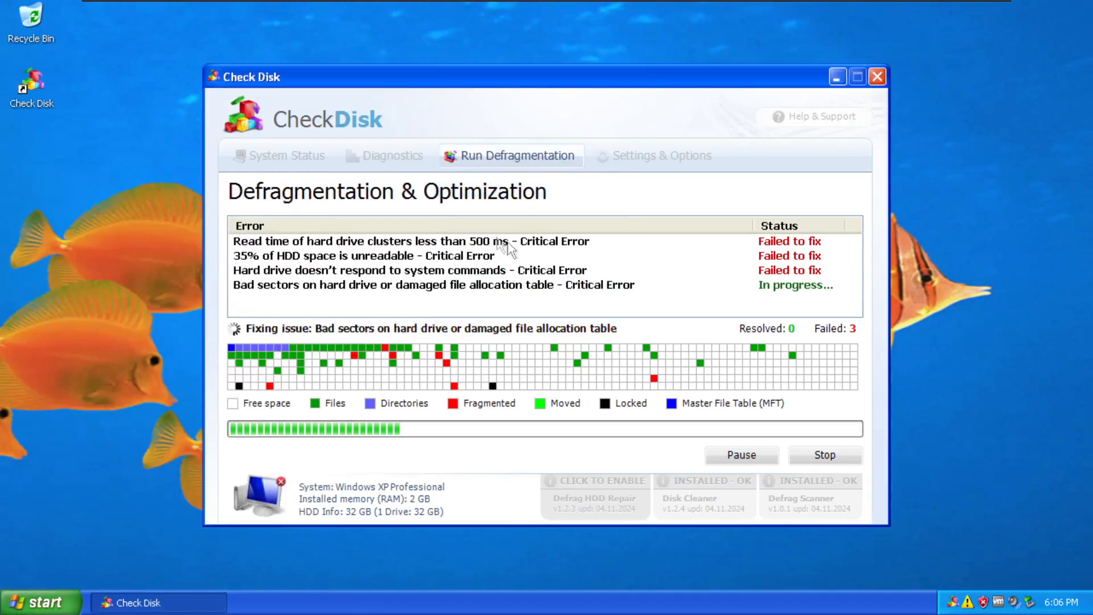
left_click(40, 602)
left_click(71, 539)
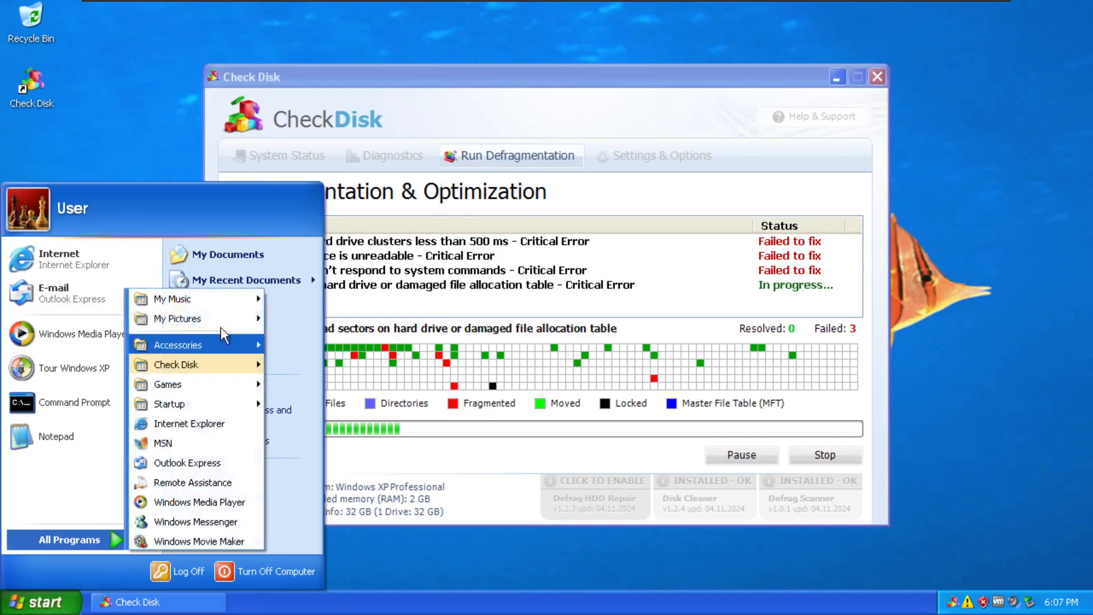
mouse_move(182, 344)
mouse_move(346, 125)
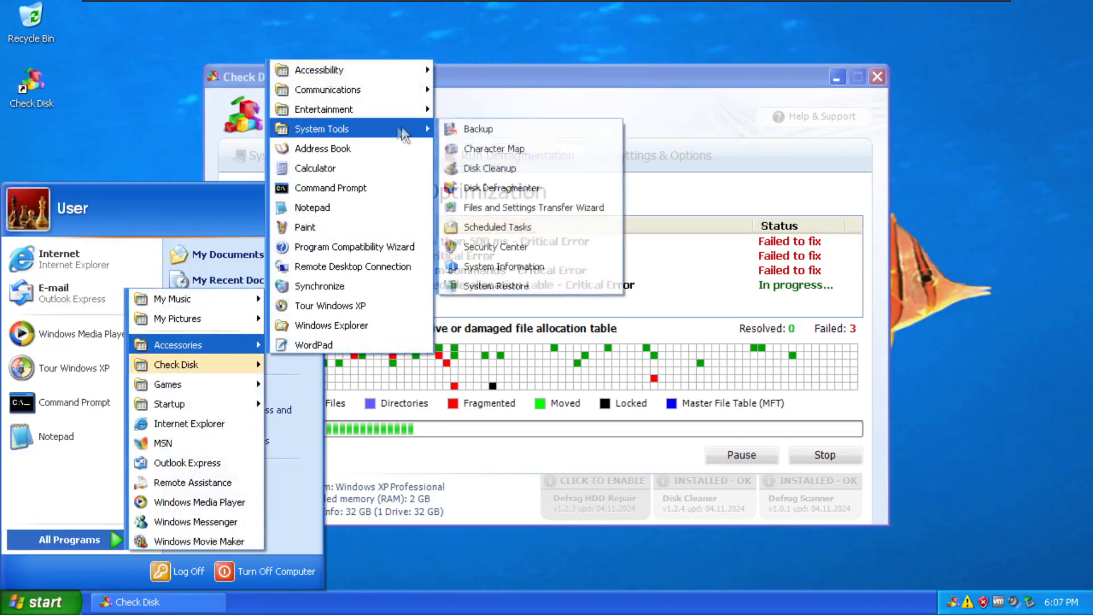
left_click(485, 165)
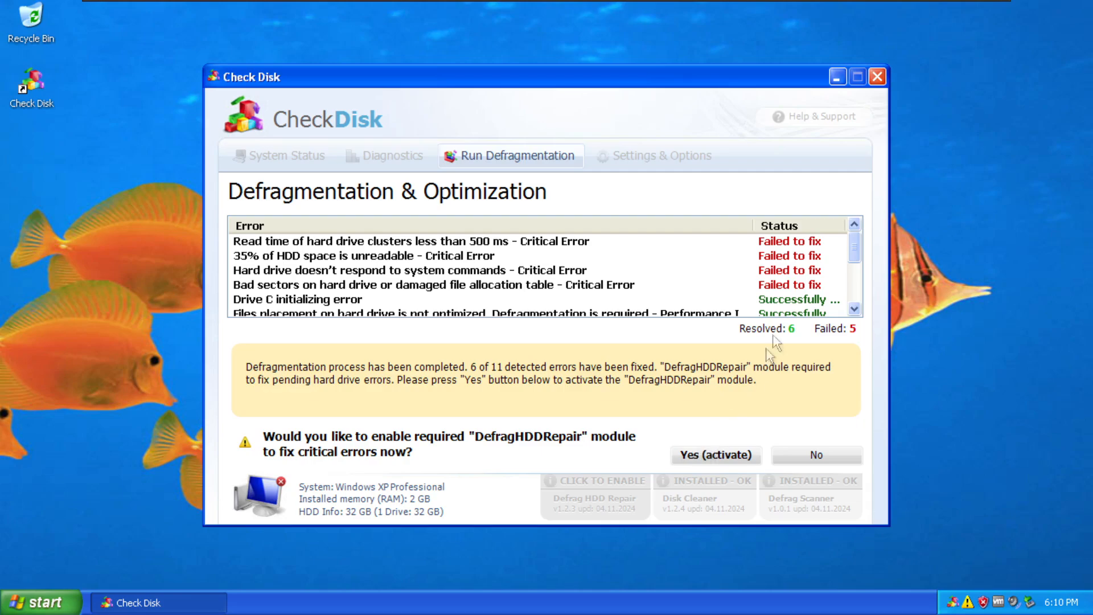
Scroll the results list and agree to activate the DefragHDDRepair module.
left_click_drag(855, 251, 855, 286)
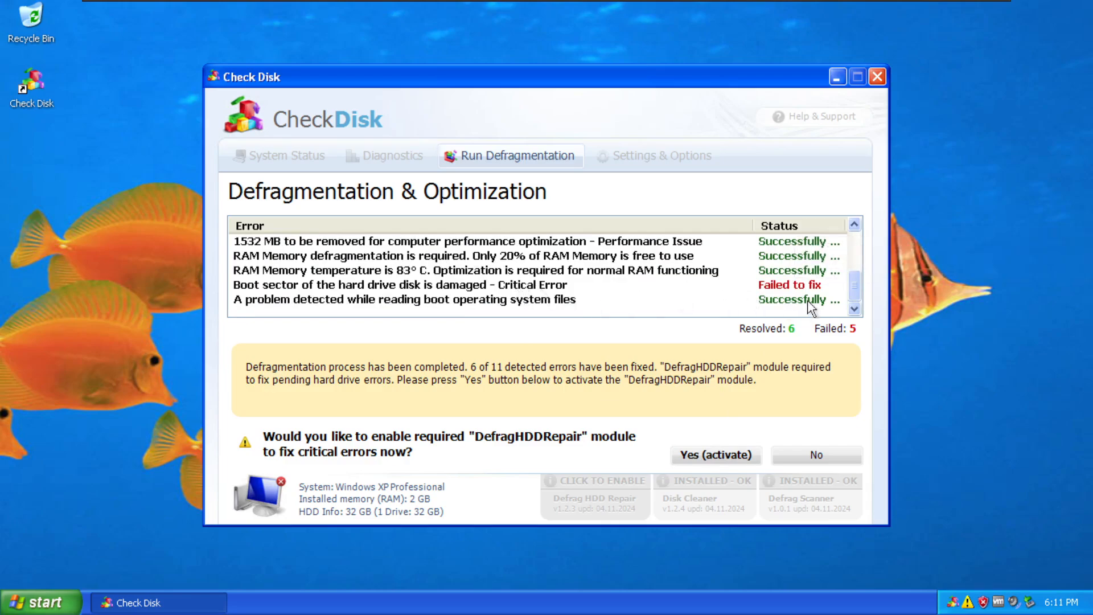
mouse_move(857, 289)
left_mouse_down()
mouse_move(856, 240)
mouse_move(854, 294)
left_mouse_up()
left_click(723, 459)
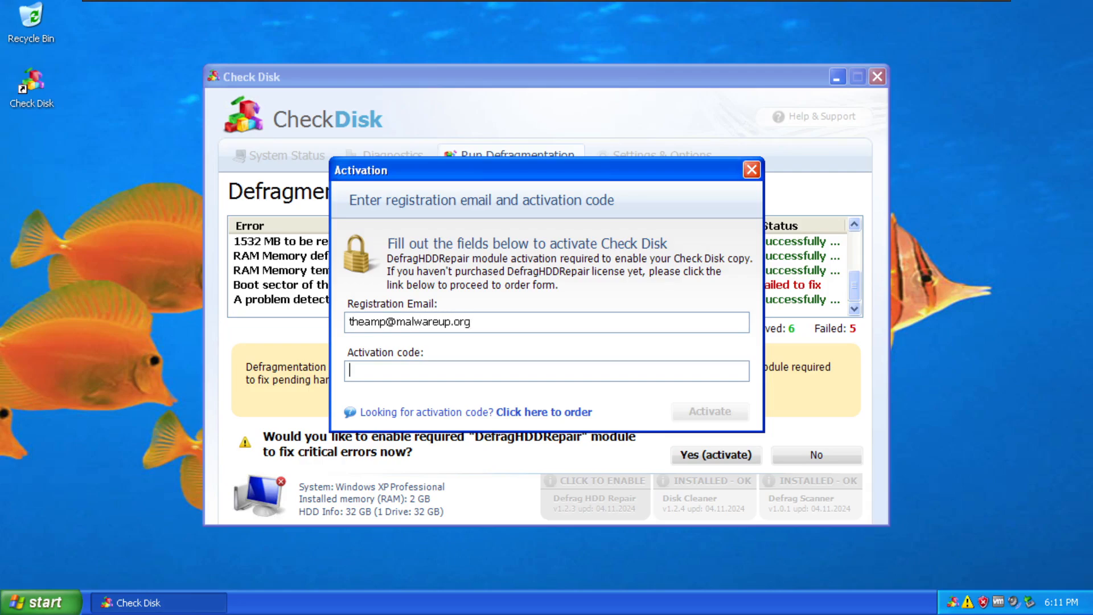
Submit a made-up activation code, dismiss the invalid-code error, and reopen the activation form.
type("poijadsliojasdlkjadslkjasdljke2109ue1209jdpoida")
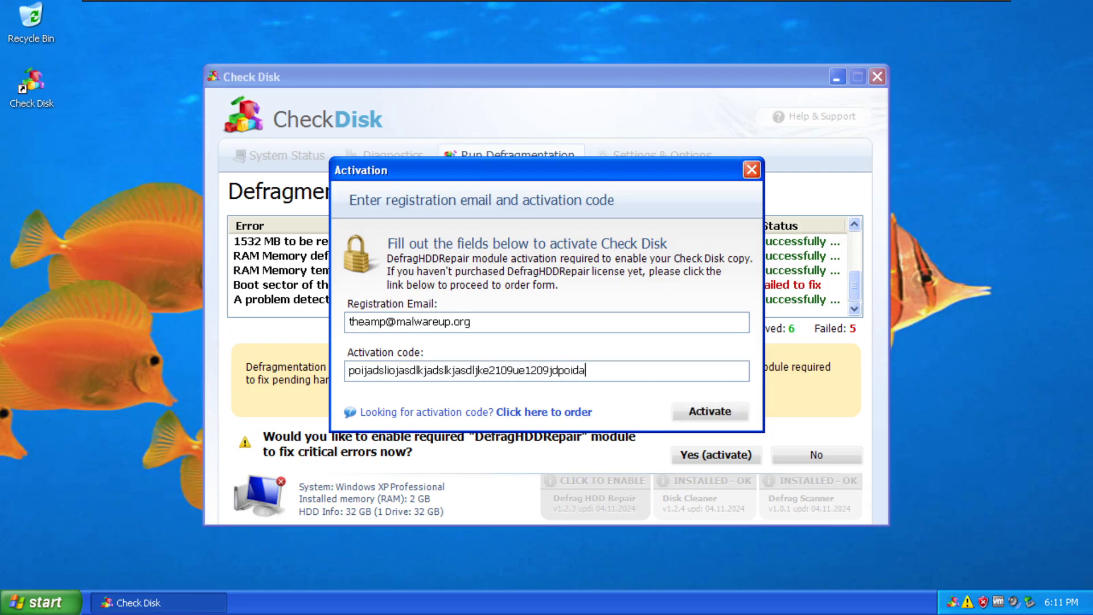
left_click(709, 410)
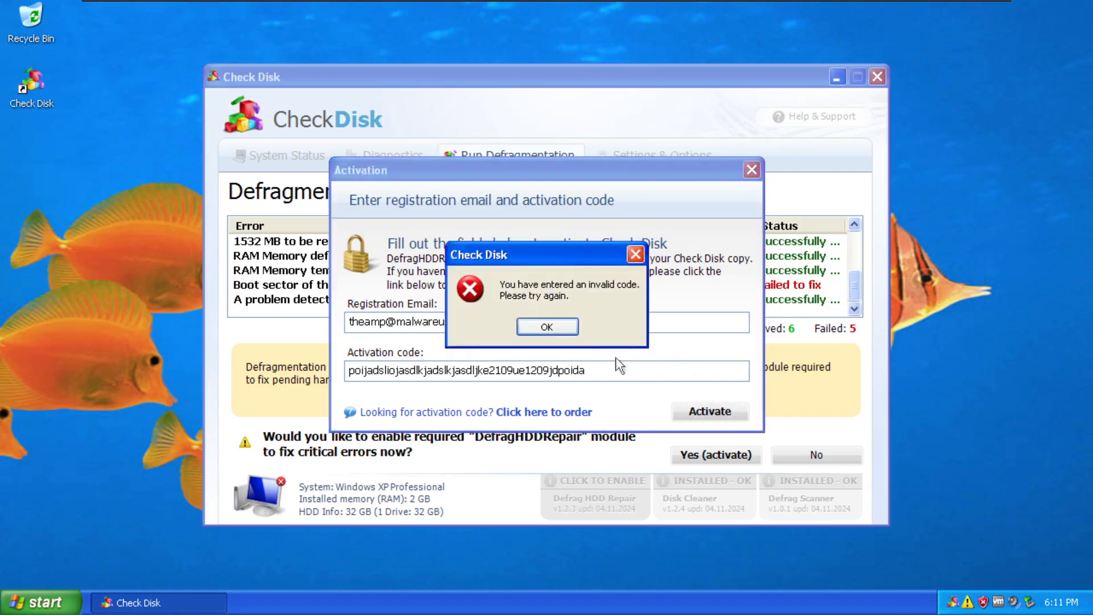
left_click(553, 328)
left_click(752, 168)
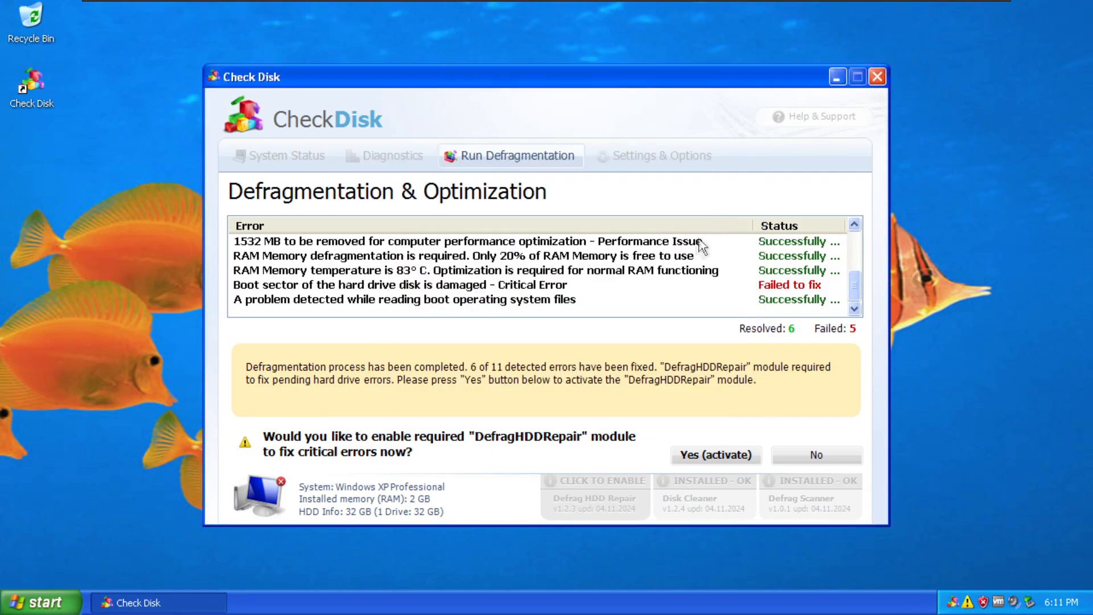
left_click(719, 460)
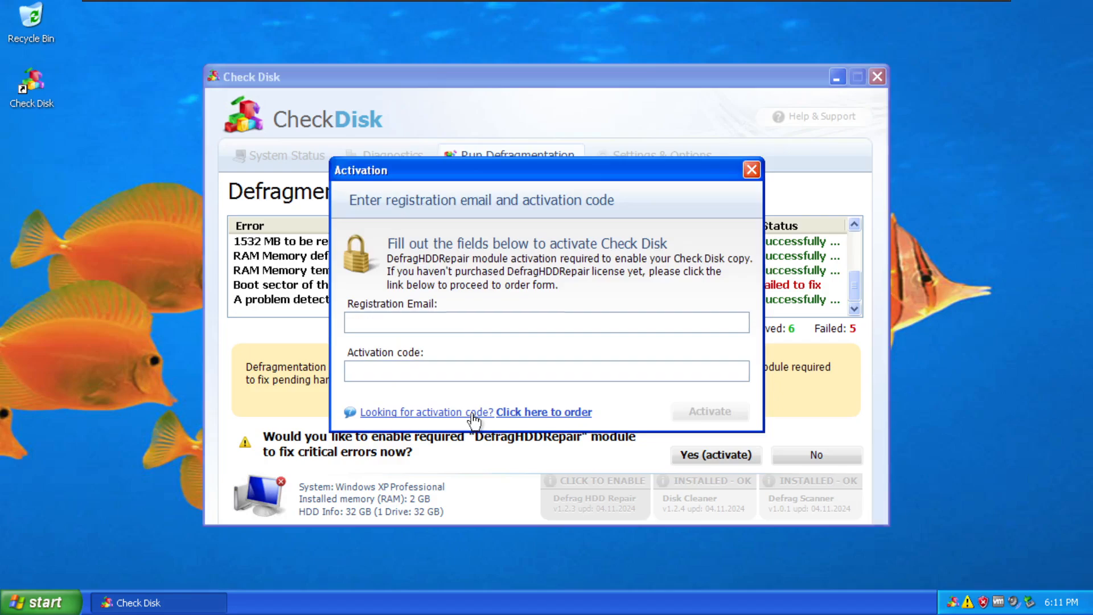
Follow the order-code link, then move aside and close the failed Safebrowser payment page.
left_click(472, 412)
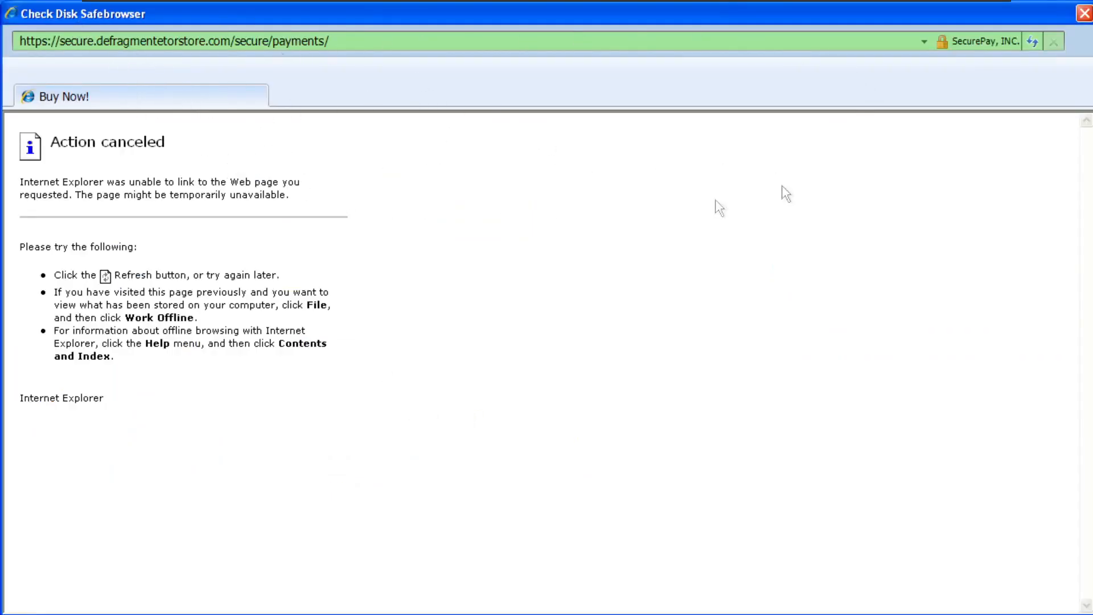
mouse_move(990, 16)
left_mouse_down()
mouse_move(839, 94)
mouse_move(902, 152)
mouse_move(1013, 30)
mouse_move(994, 15)
left_mouse_up()
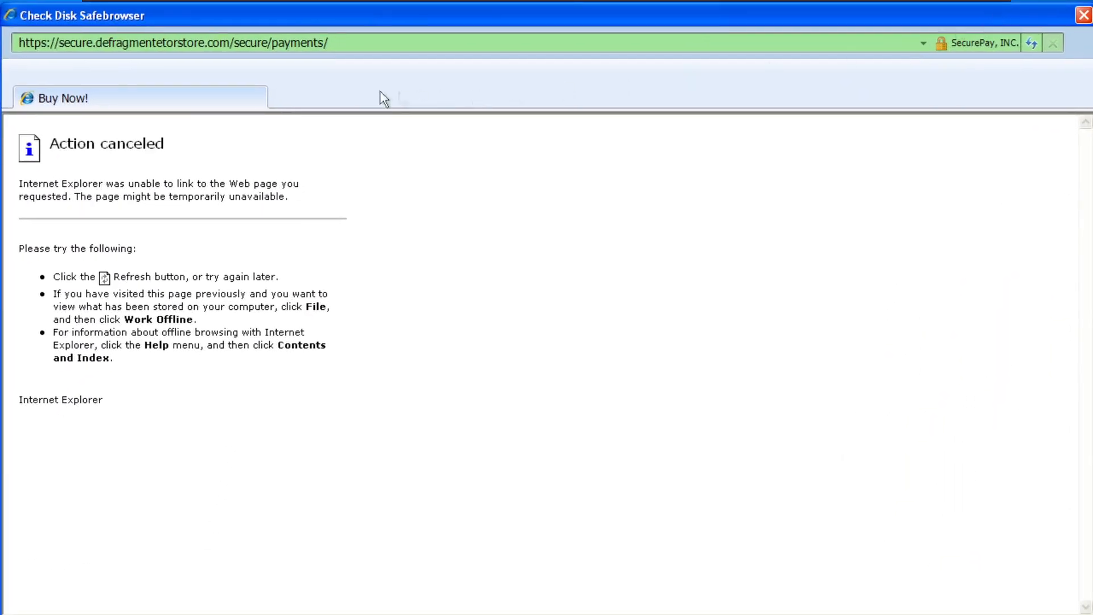
left_click_drag(74, 26, 2, 221)
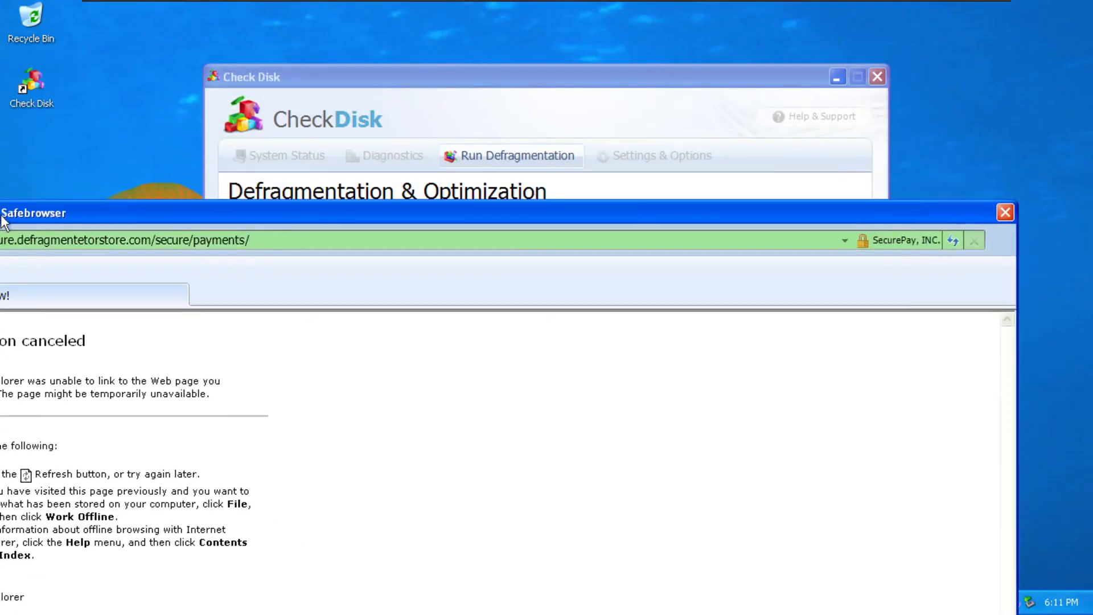
left_click(1005, 212)
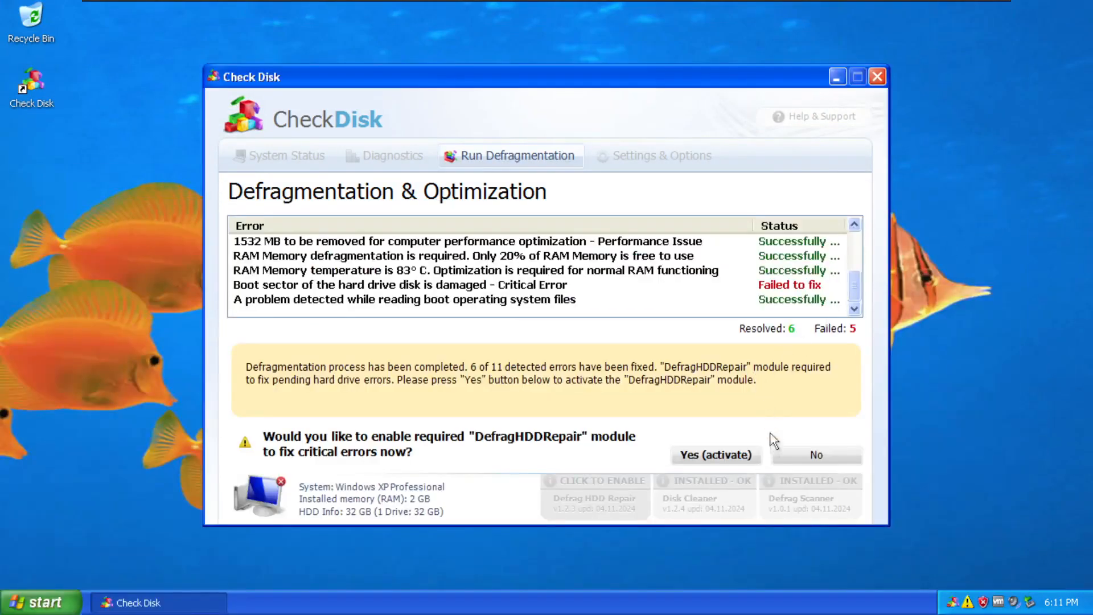
Leave the defragmentation results page, confirming despite the unresolved errors.
left_click(817, 454)
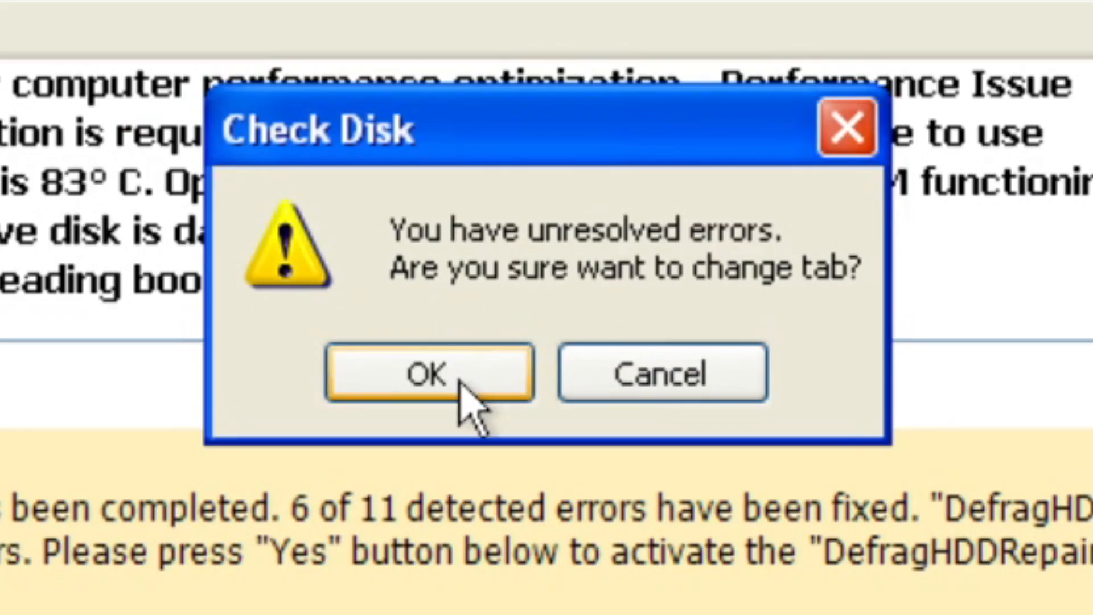
left_click(459, 381)
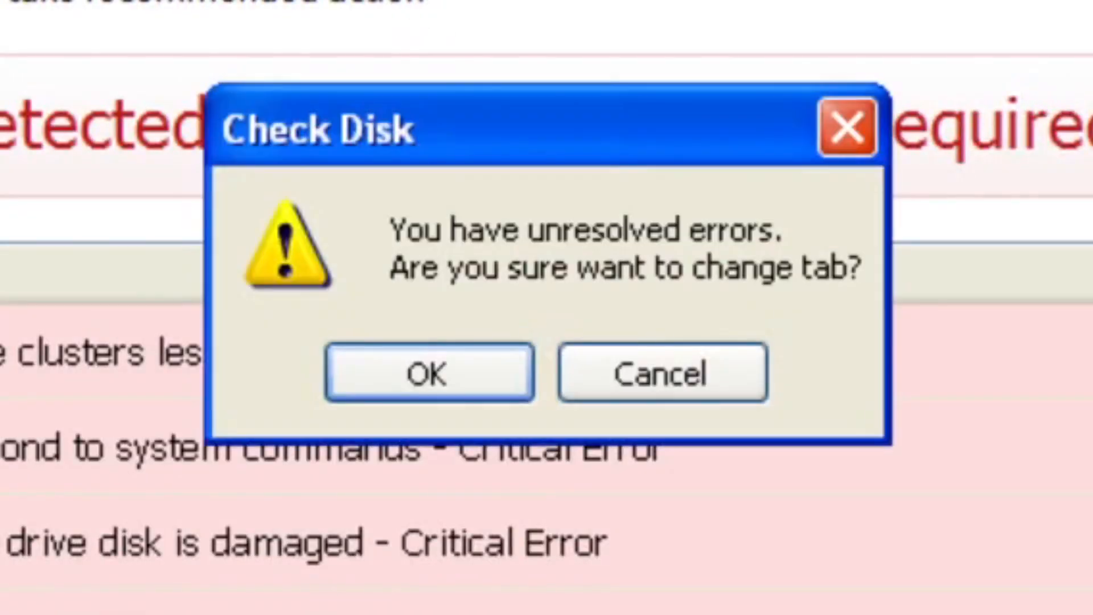
left_click(450, 373)
In Settings & Options, untick autostart, tray minimizing, update checks and simultaneous defrag, then save.
left_click(645, 161)
left_click(313, 252)
left_click(378, 251)
left_click(477, 254)
left_click(259, 253)
left_click(310, 303)
left_click(329, 325)
left_click(334, 347)
left_click(338, 367)
left_click(342, 389)
left_click(351, 349)
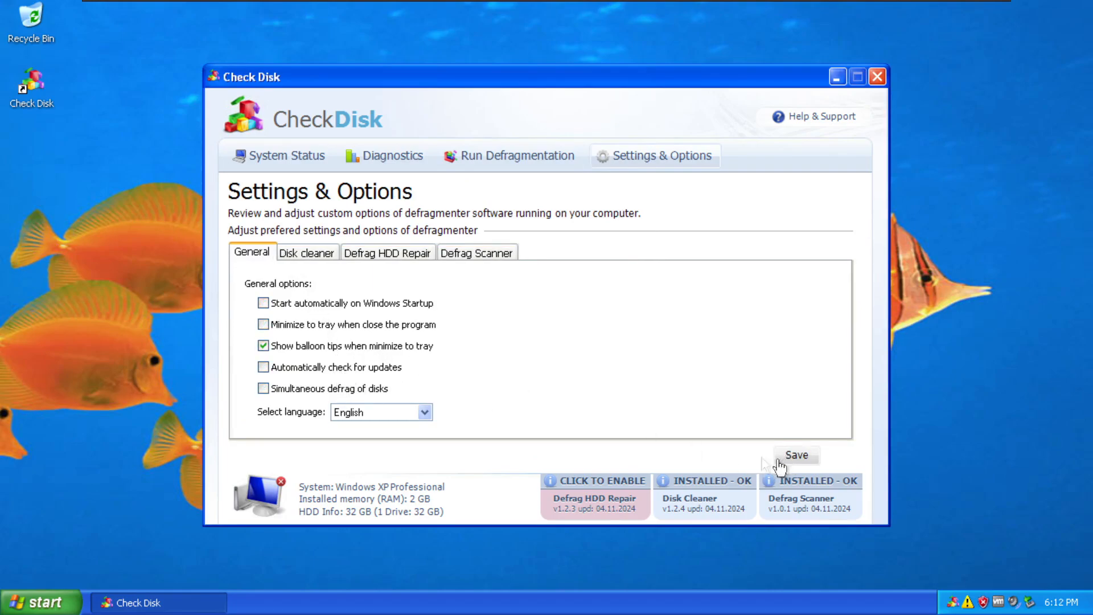
left_click(376, 387)
Toggle more General checkboxes, save again with English kept, and return to the System Performance dashboard.
left_click(364, 367)
left_click(362, 306)
left_click(392, 324)
left_click(393, 412)
left_click(397, 416)
left_click(397, 416)
left_click(398, 415)
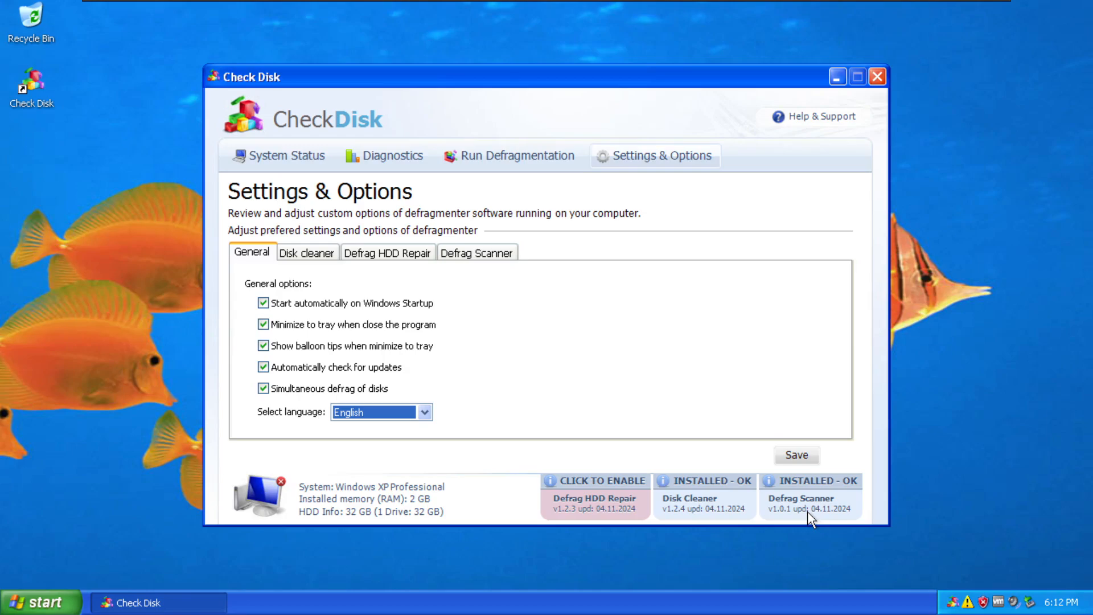
mouse_move(1062, 606)
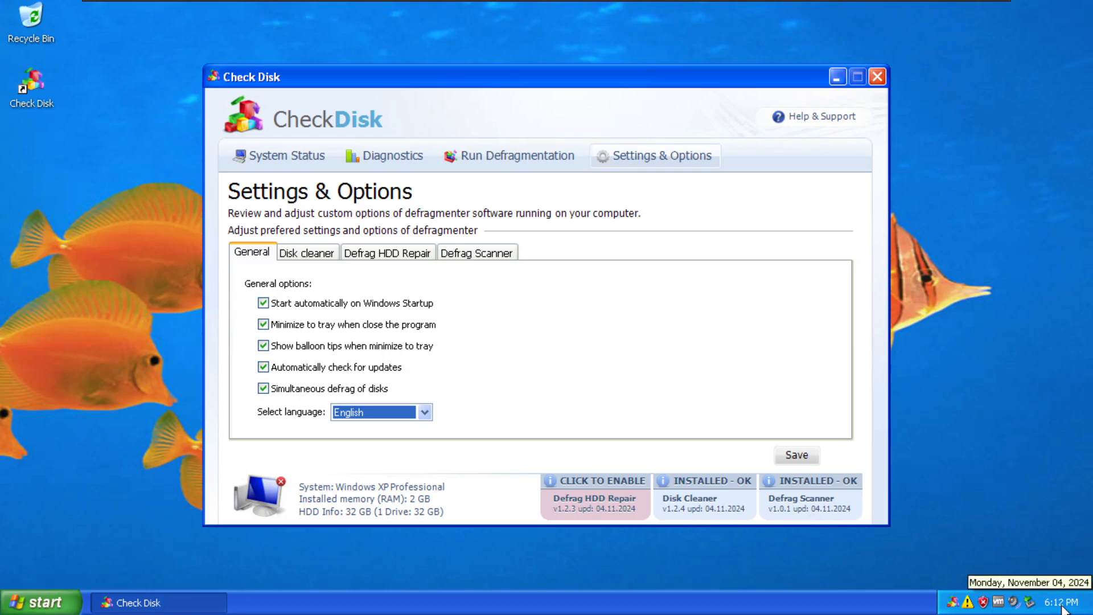
left_click(271, 162)
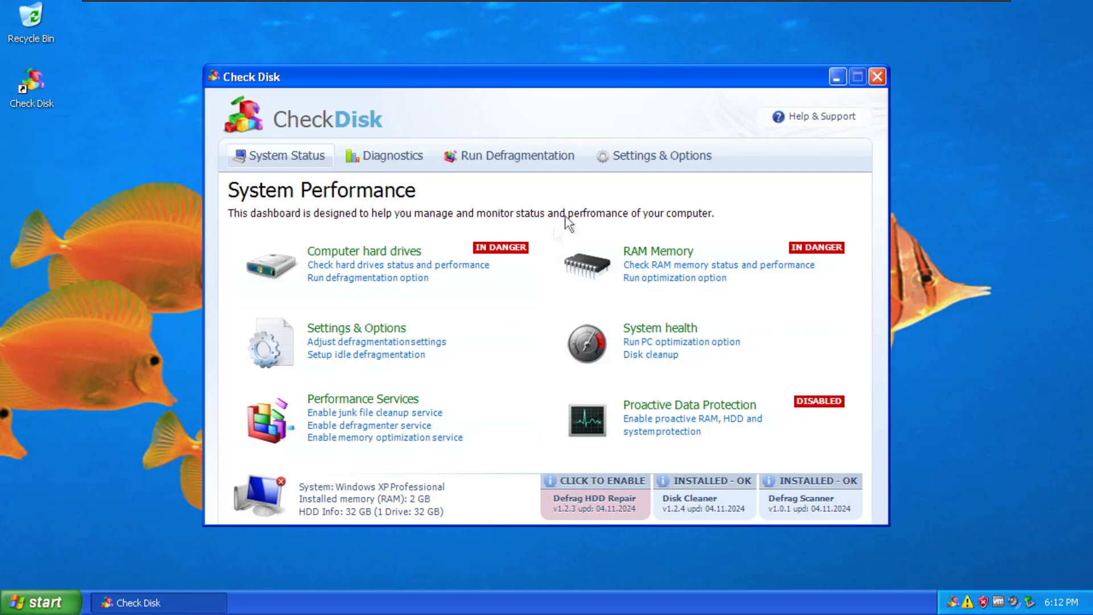
Open and close the failed Help & Support page, then try Task Manager and dismiss its error.
left_click(792, 117)
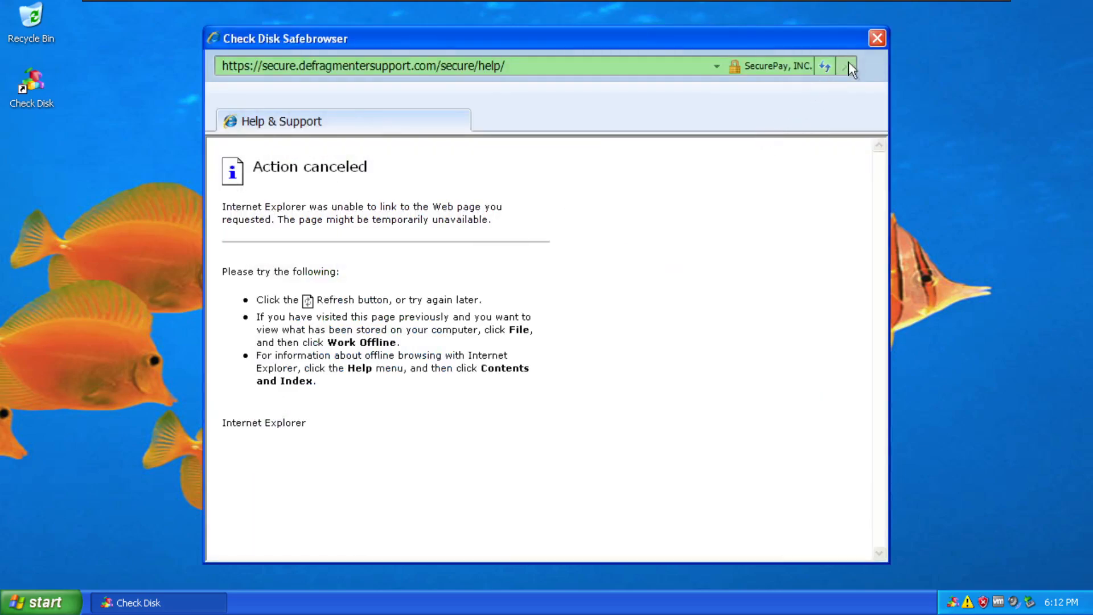
left_click(875, 38)
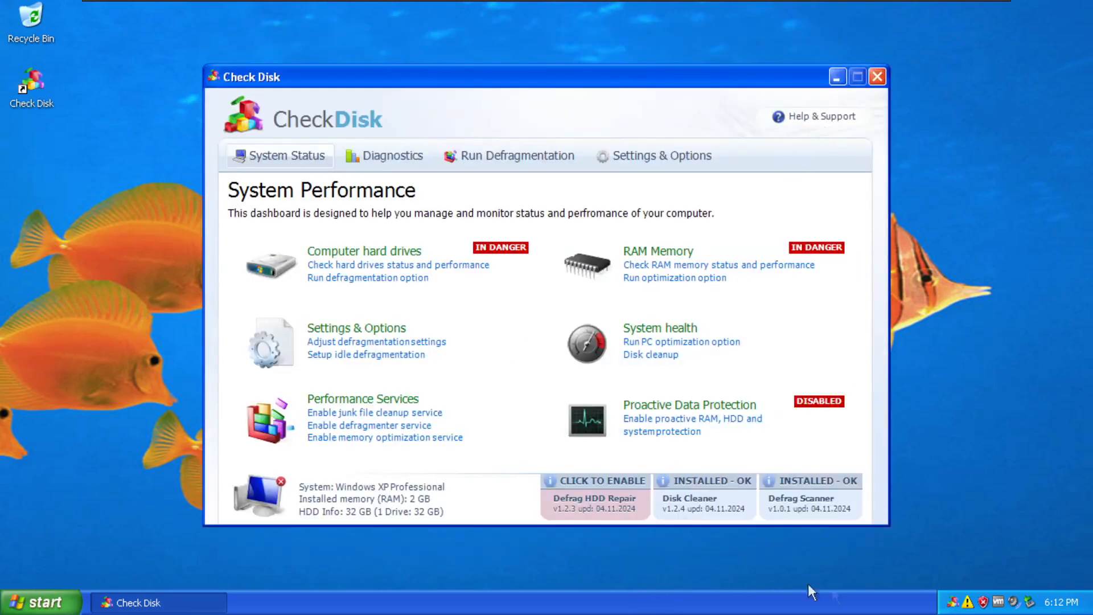
right_click(860, 597)
left_click(894, 552)
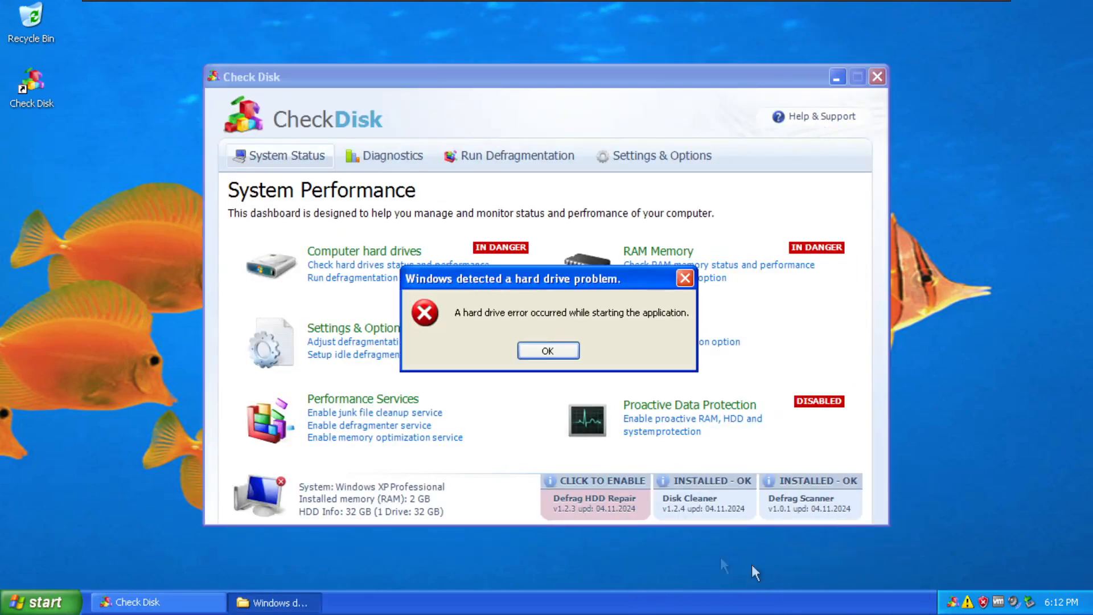
left_click(548, 350)
Load google.com in Internet Explorer, then close Internet Explorer and Check Disk.
left_click(40, 602)
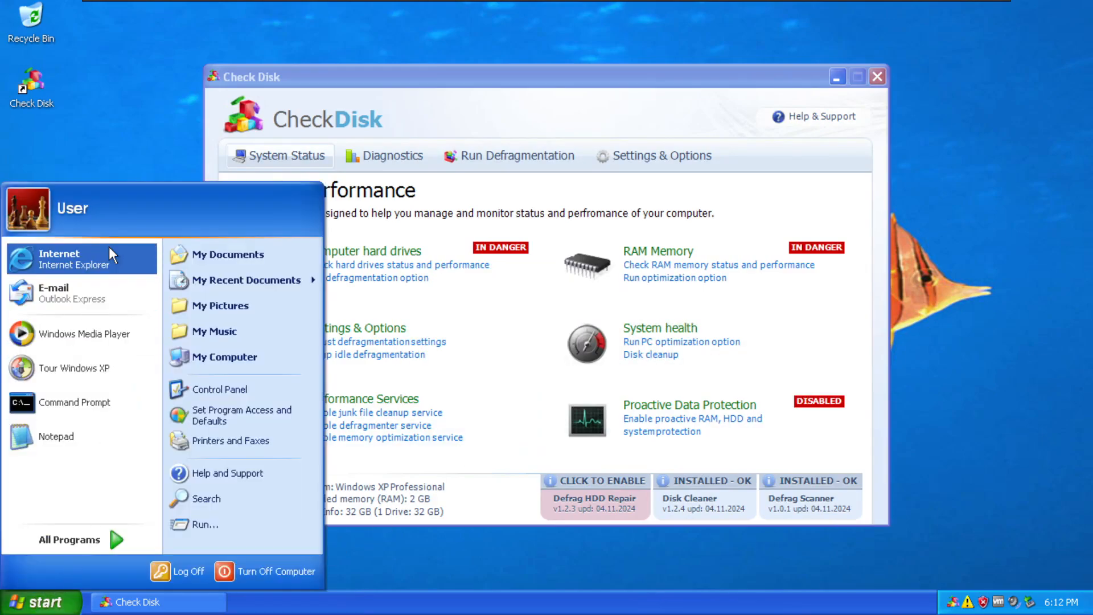
left_click(80, 258)
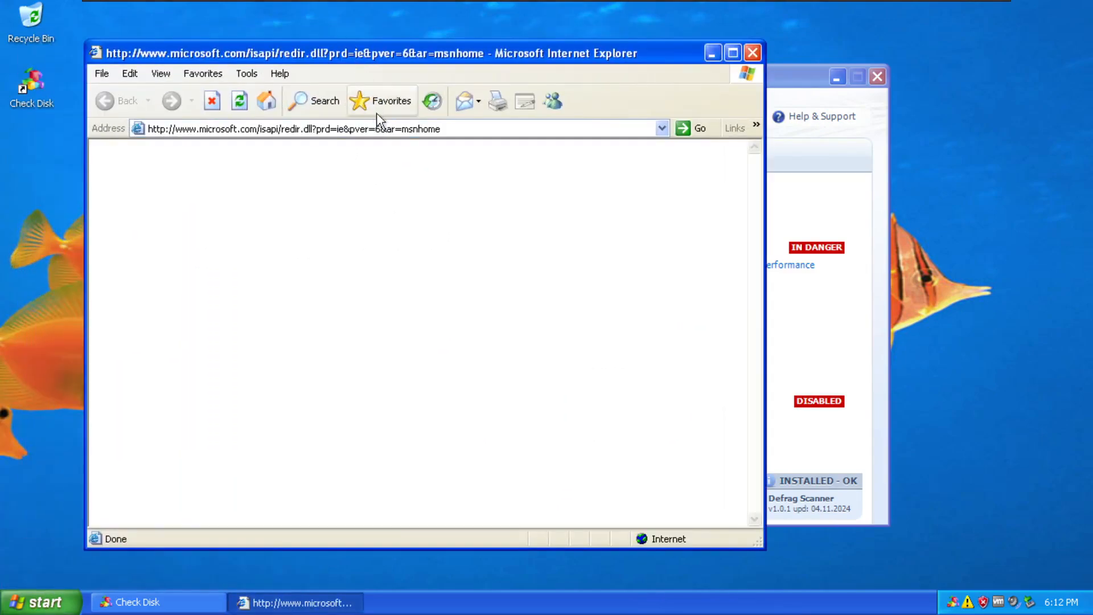
type("google.com")
key("Return")
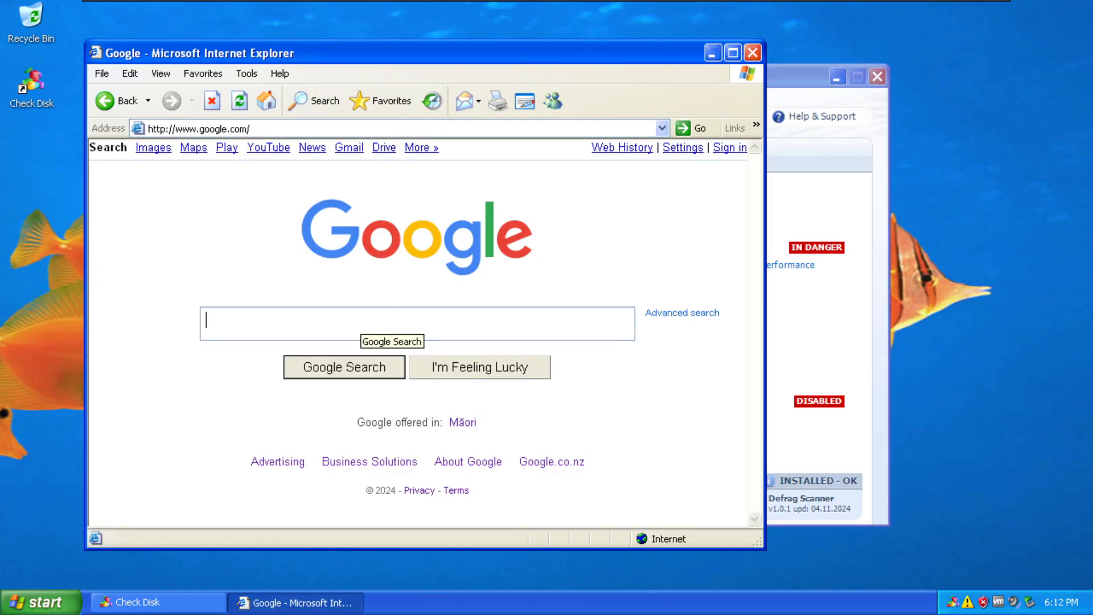
left_click(752, 52)
left_click(877, 76)
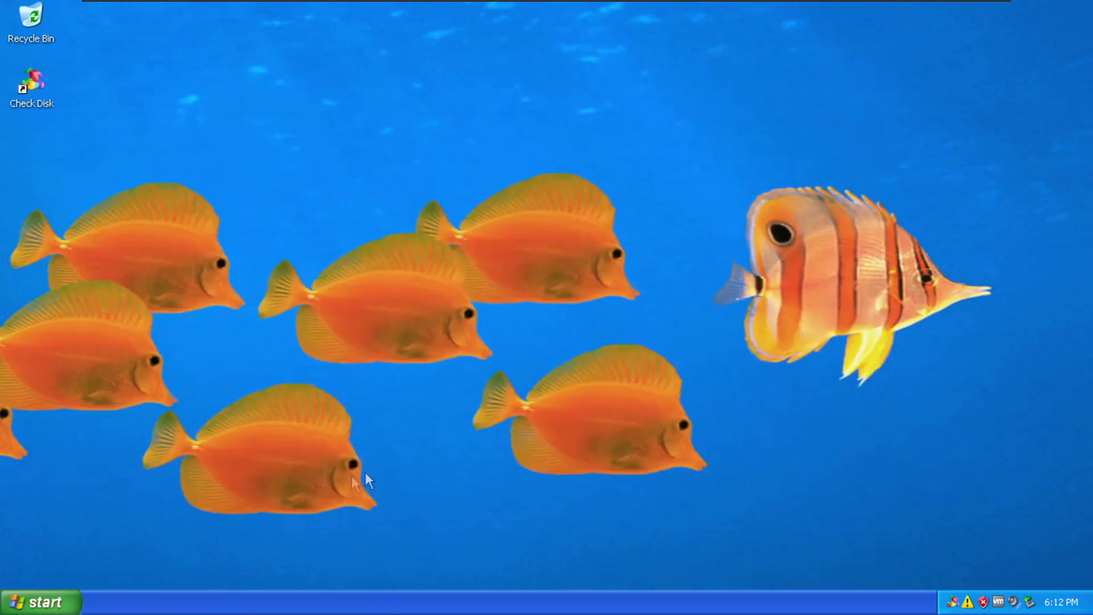
Restart Windows, dismiss the at-risk warning, scroll the rescan report, and dismiss the hard drive error.
left_click(40, 603)
left_click(240, 566)
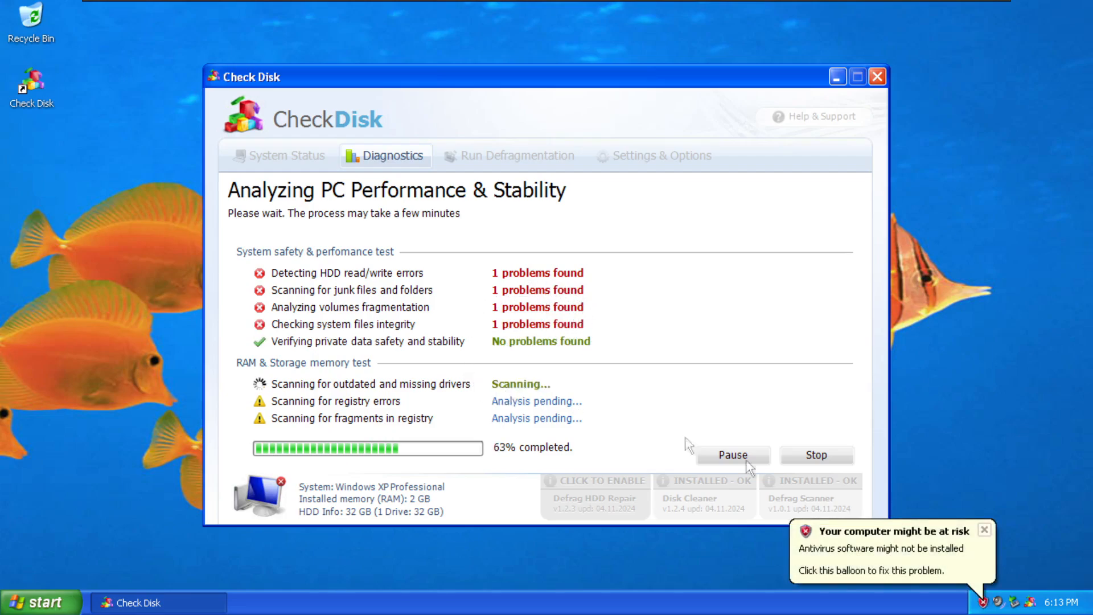
left_click(986, 529)
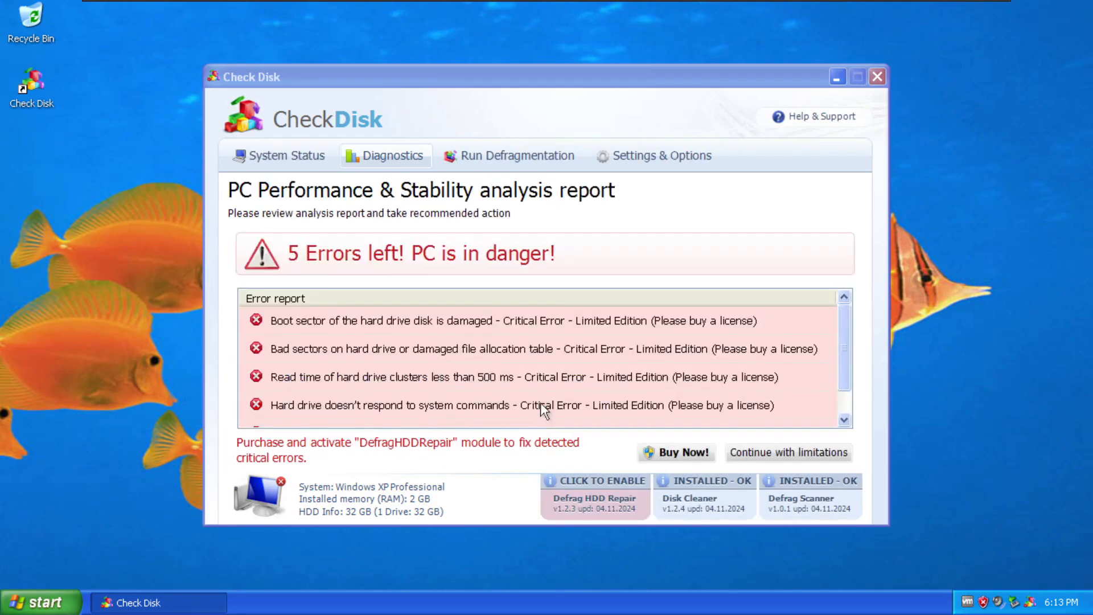
left_click_drag(849, 373, 841, 316)
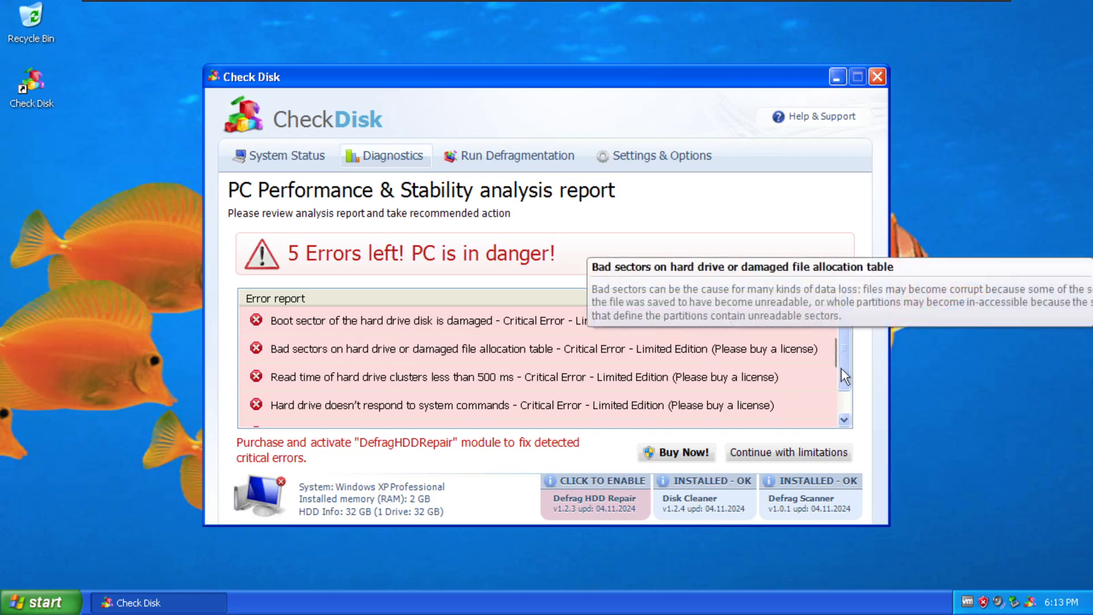
scroll(857, 402, "up", 1)
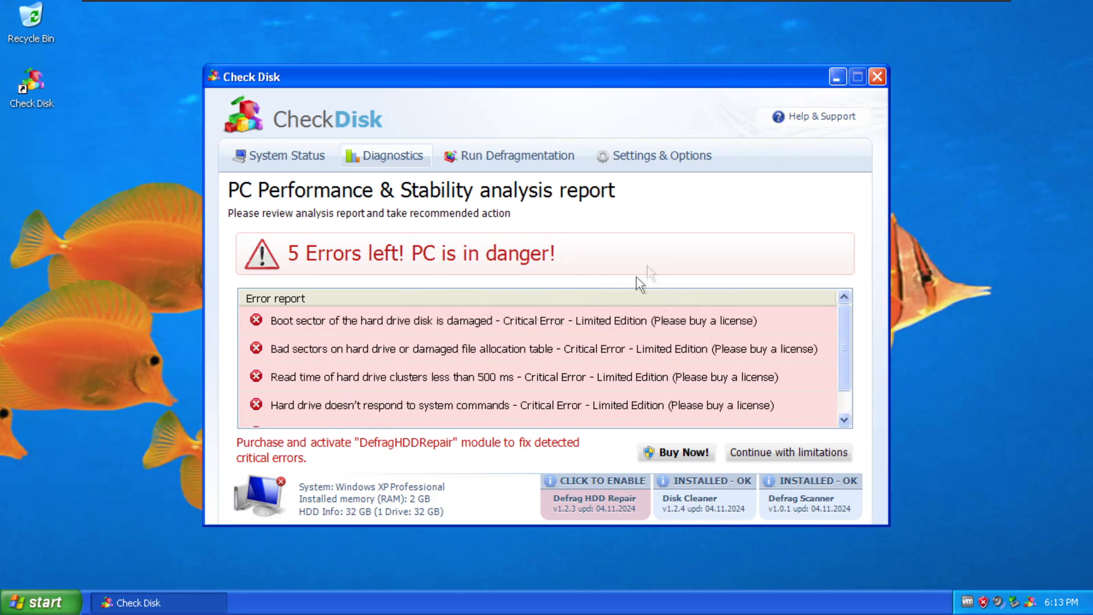
left_click(544, 350)
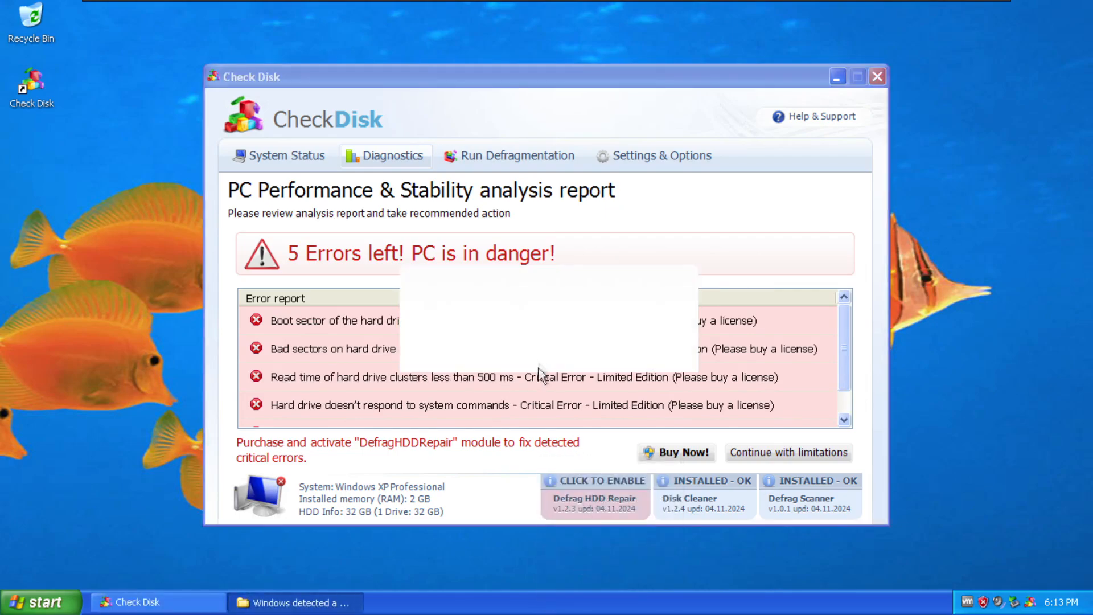
Browse from My Computer through C: and WINDOWS into system32, revealing the hidden files.
left_click(41, 601)
left_click(245, 357)
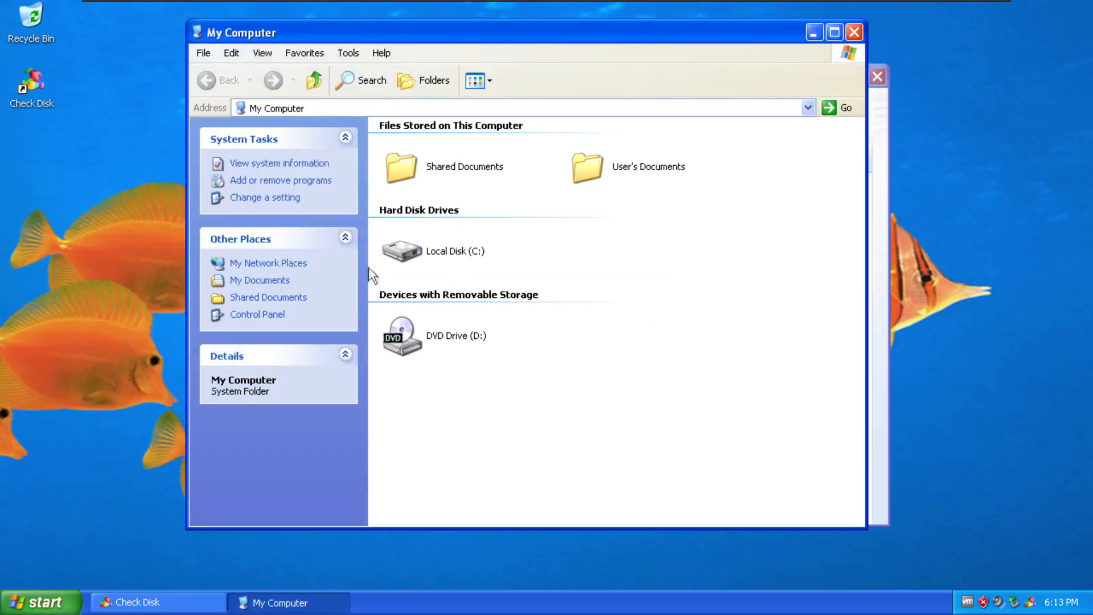
double_click(437, 246)
left_click(570, 193)
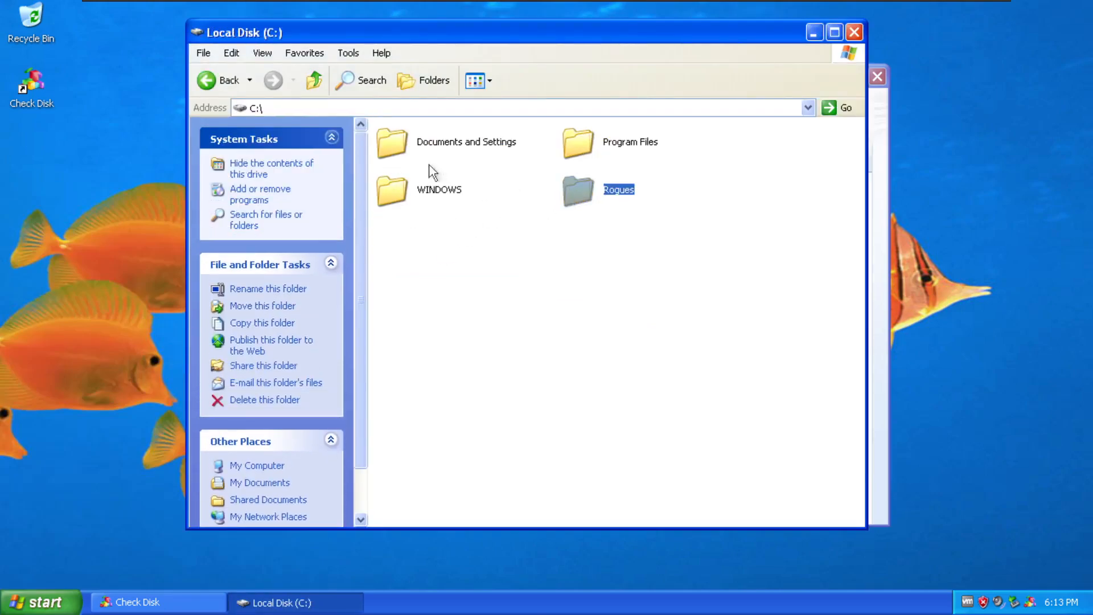
double_click(419, 193)
left_click(506, 238)
left_click(530, 261)
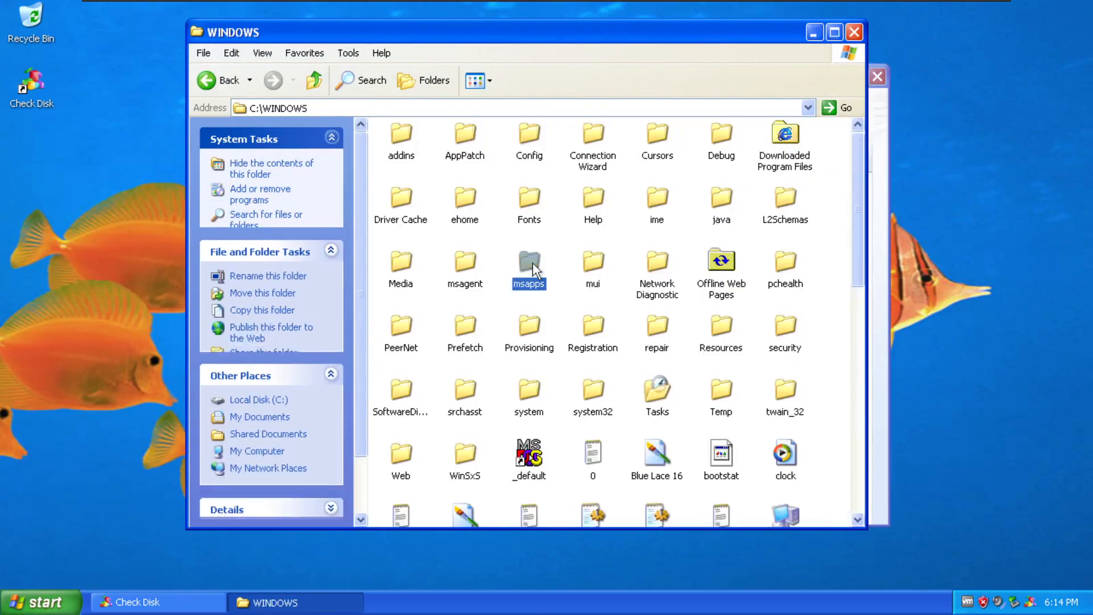
double_click(591, 390)
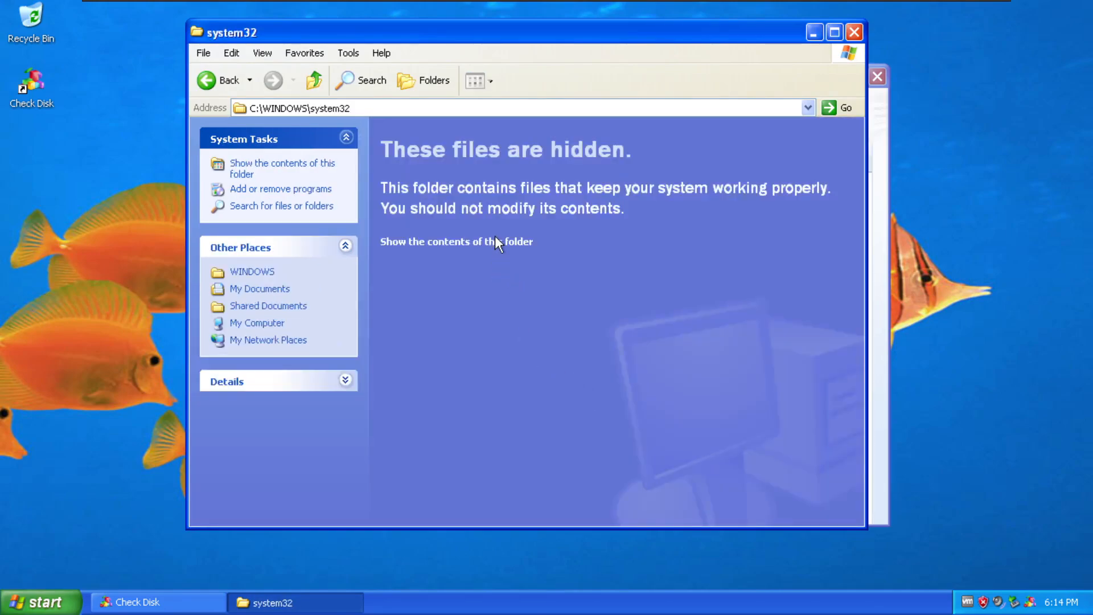
left_click(495, 241)
left_click(528, 261)
scroll(562, 340, "down", 20)
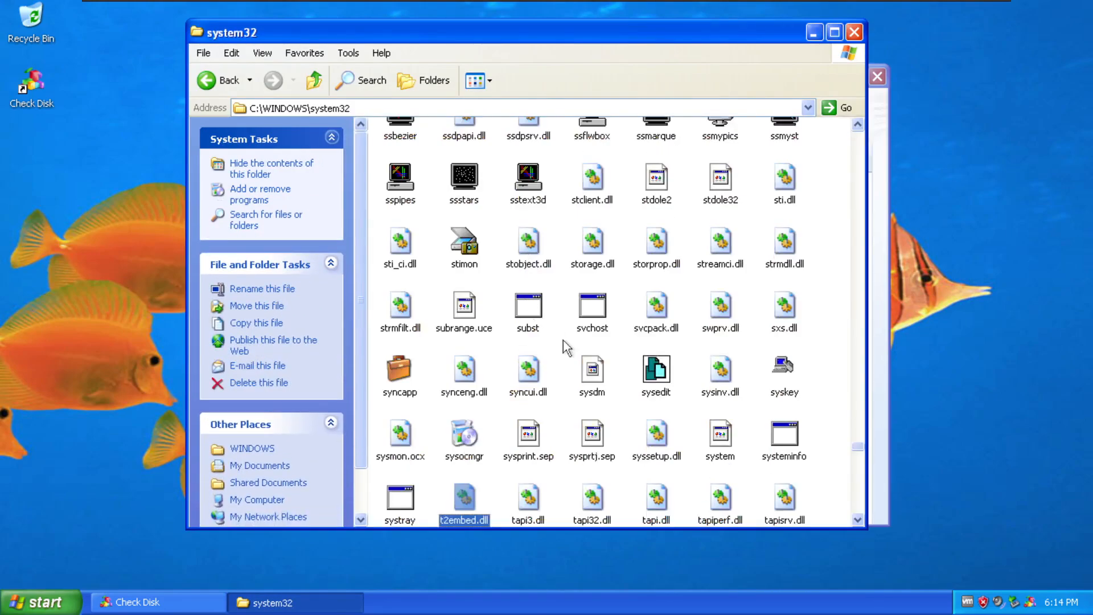
Copy taskmgr onto the desktop and rename the copy 'lkdjahsasdlkjhasdlkjh'.
right_click(665, 189)
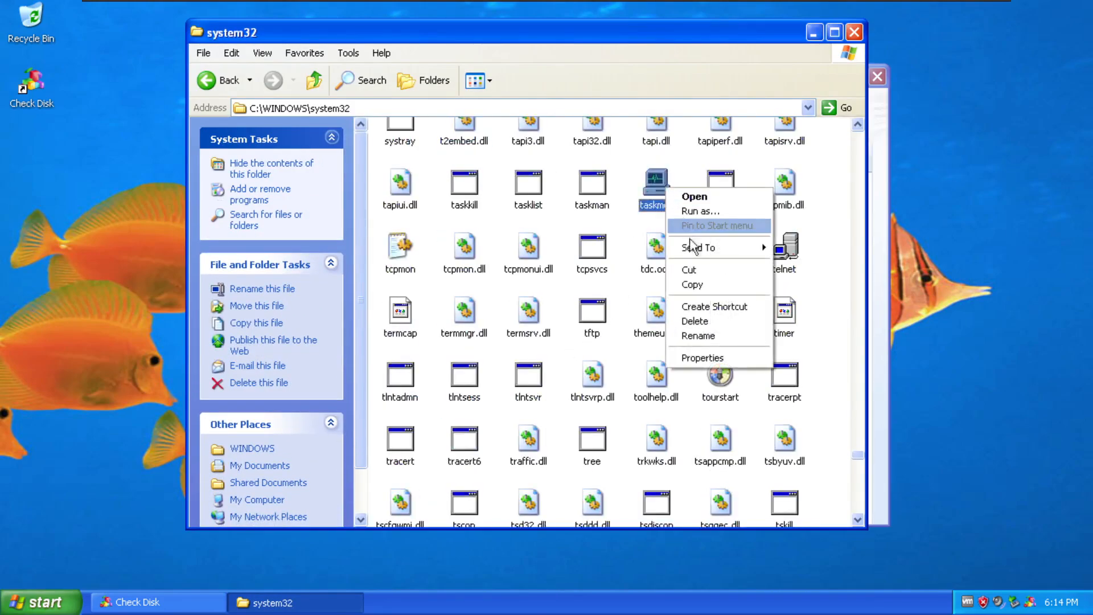
left_click(692, 284)
right_click(87, 199)
left_click(114, 247)
right_click(81, 206)
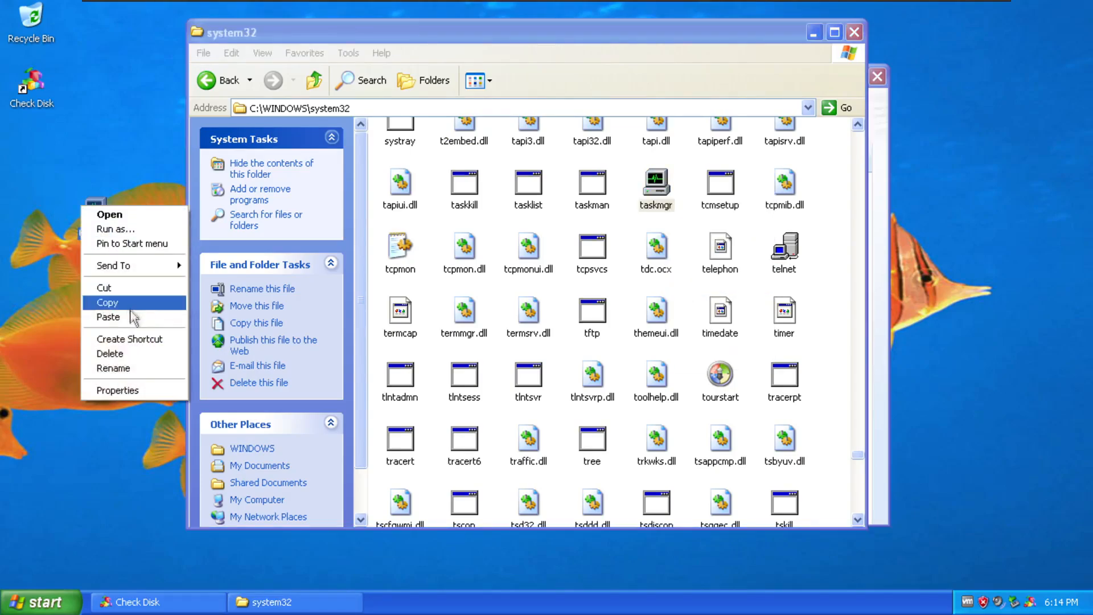
left_click(132, 369)
type("lkdjahsasdlkjhasdlkjh")
key("Return")
key("Return")
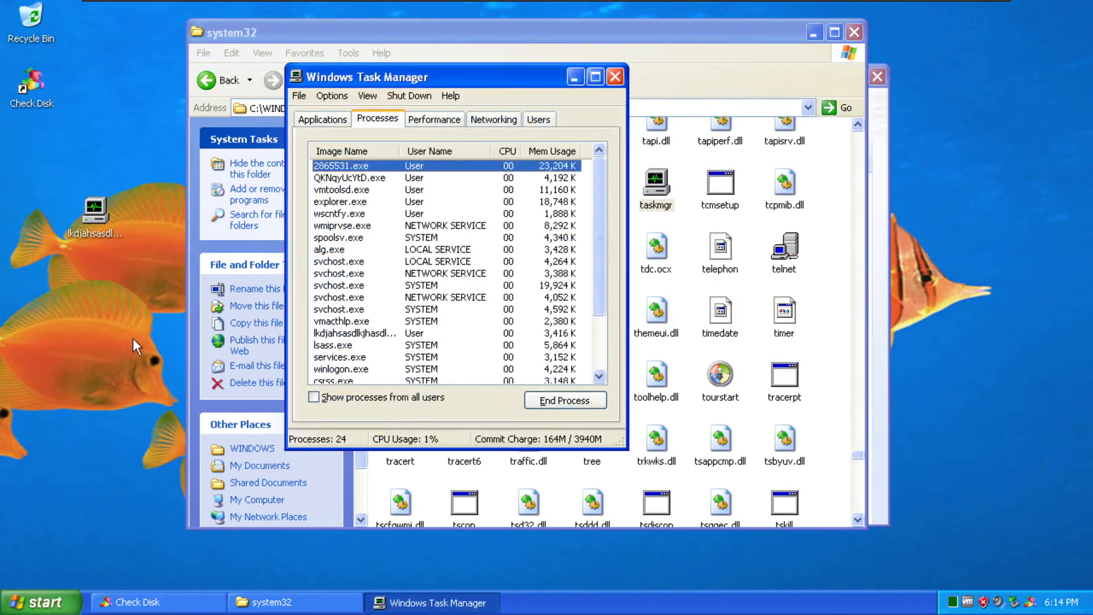
Close the system32 window and end the 2865531.exe process in Task Manager, closing Check Disk.
left_click(855, 32)
left_click(462, 178)
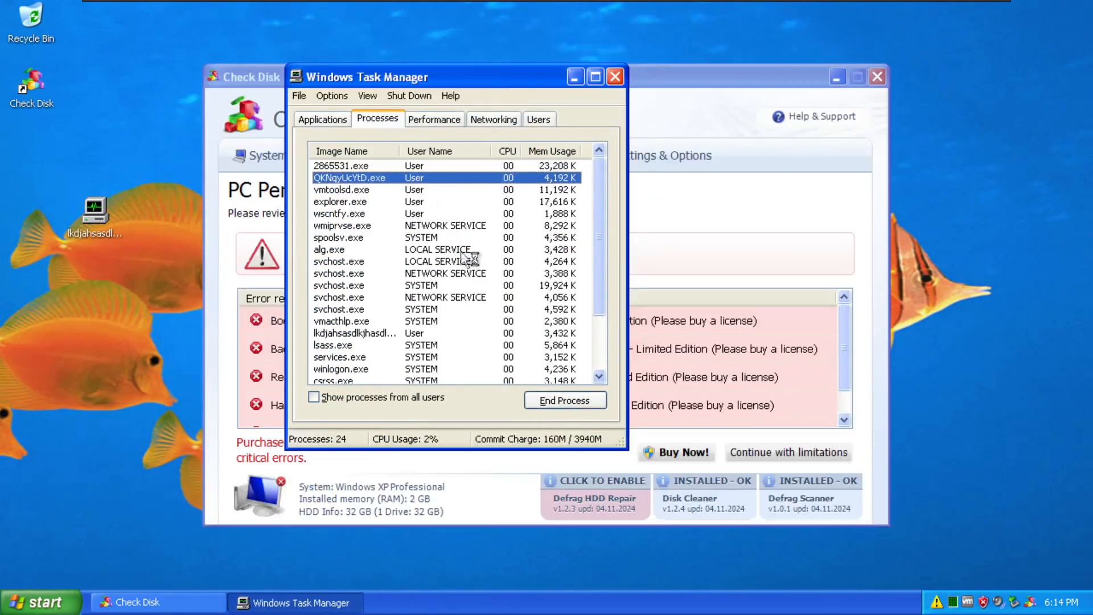
left_click(424, 165)
right_click(315, 170)
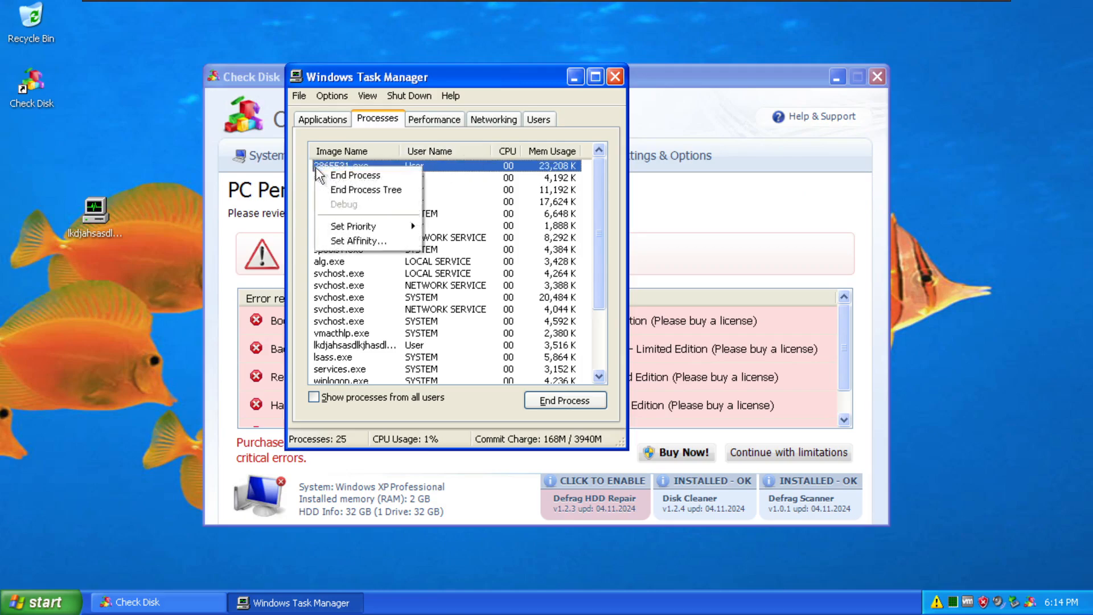
left_click(319, 168)
right_click(362, 169)
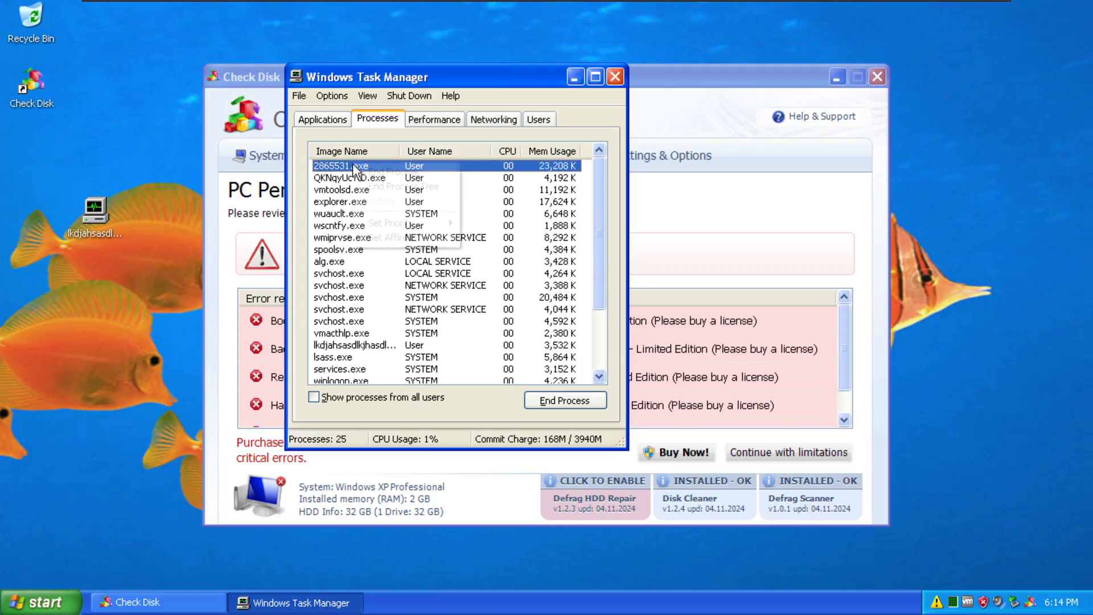
left_click(398, 172)
left_click(514, 365)
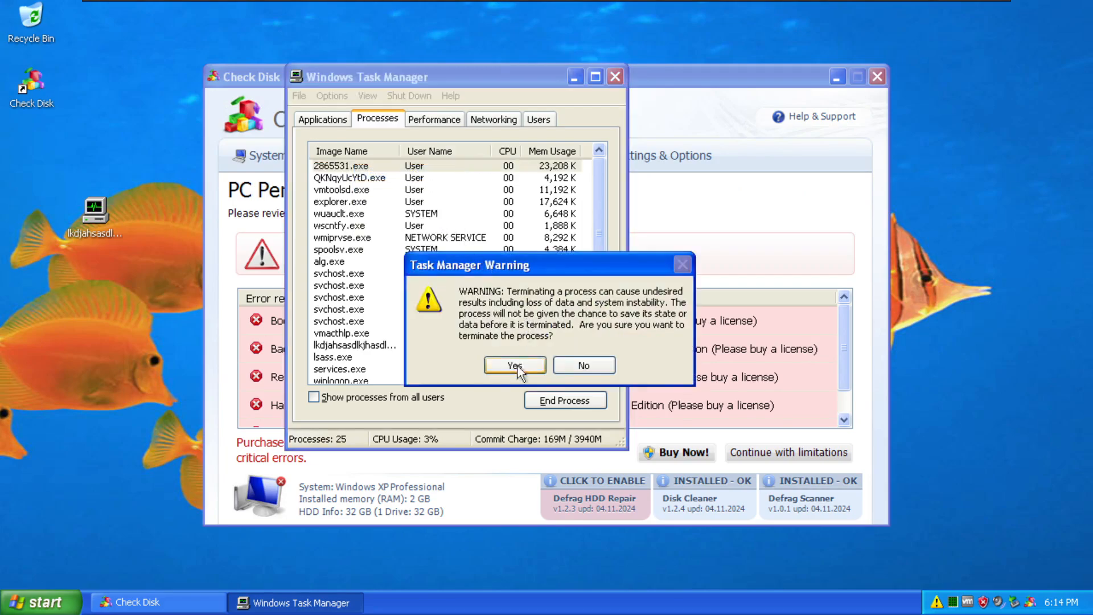
End the QKNqyUcYtD.exe process tree and check the security warning notification.
right_click(364, 165)
left_click(395, 186)
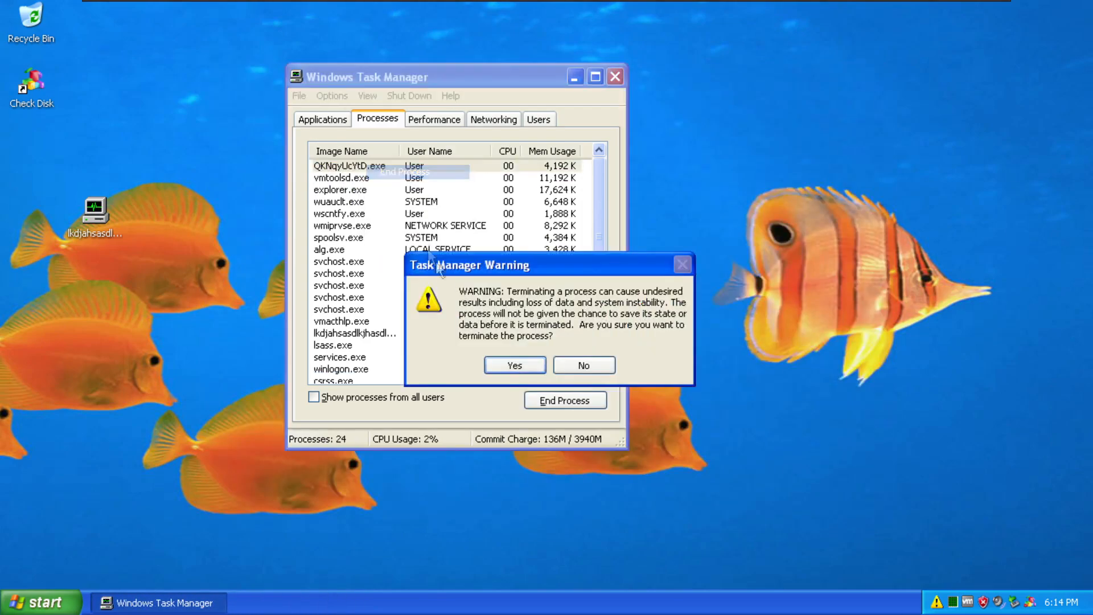
left_click(515, 364)
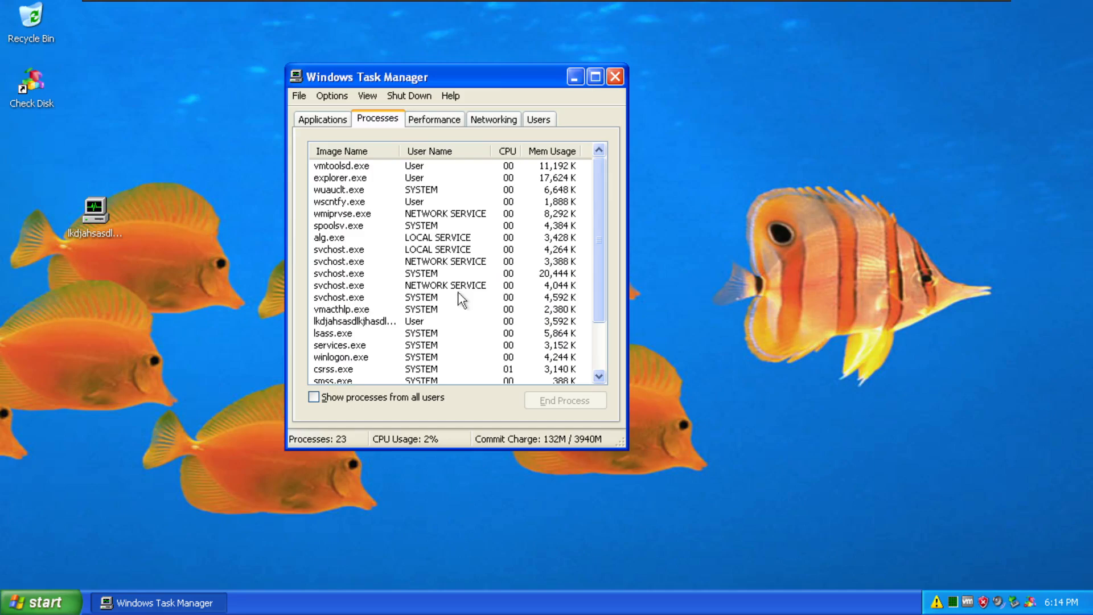
scroll(456, 301, "down", 2)
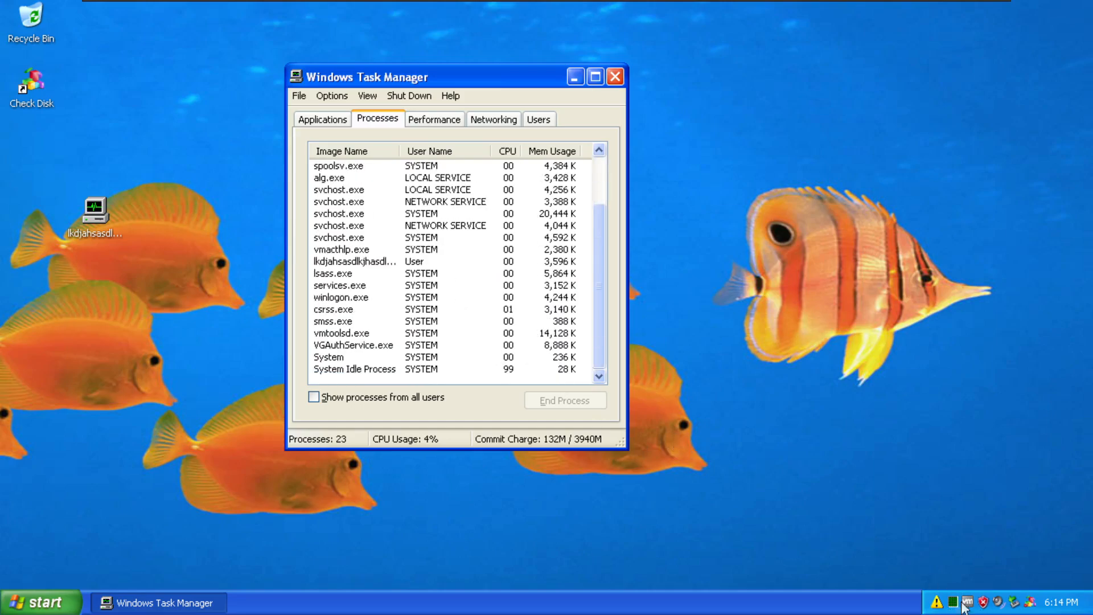
left_click(1030, 599)
left_click(956, 606)
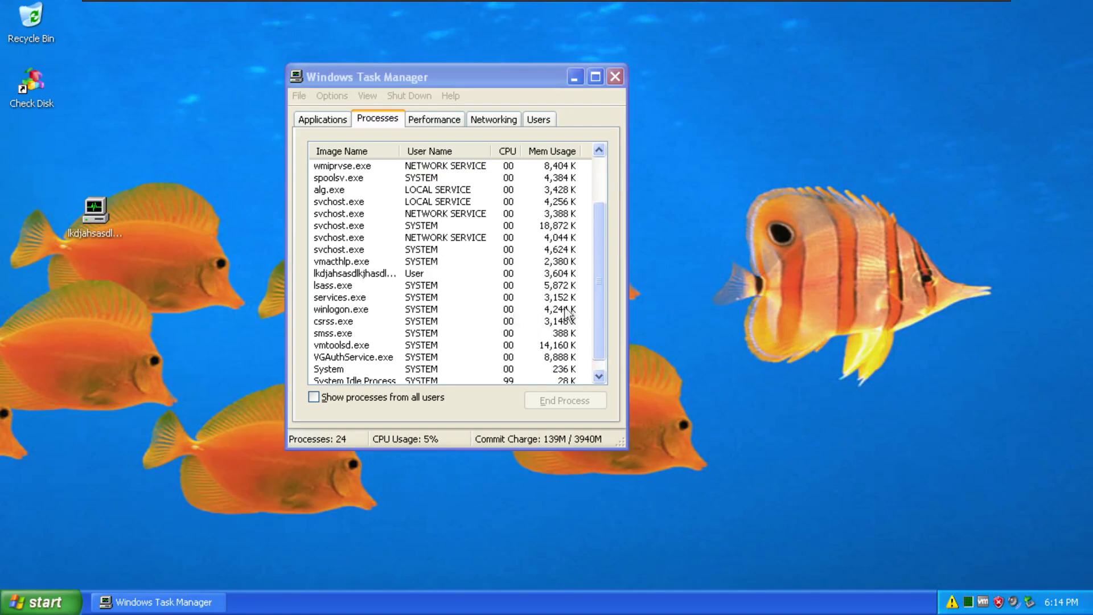
End the respawned 2865531.exe process again so Check Disk closes.
left_click_drag(600, 285, 599, 246)
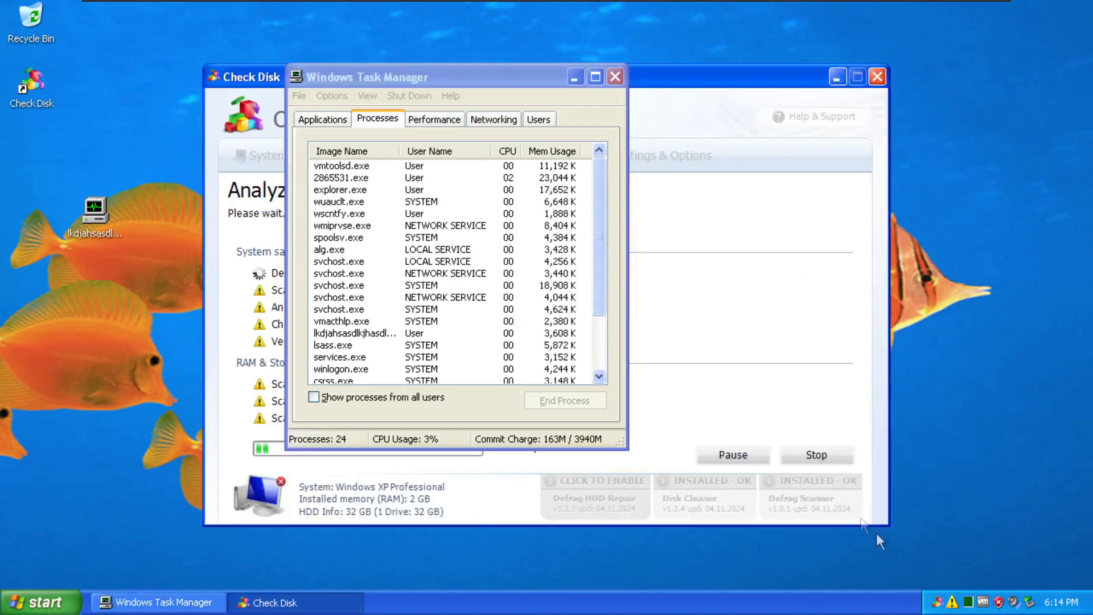
left_click(384, 178)
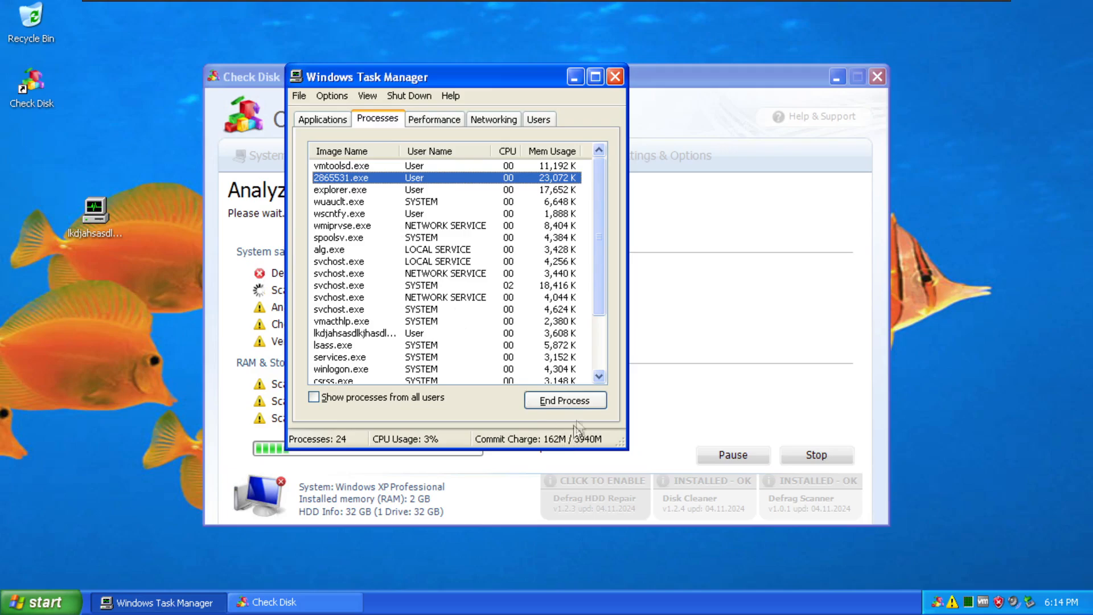
left_click(563, 401)
left_click(541, 364)
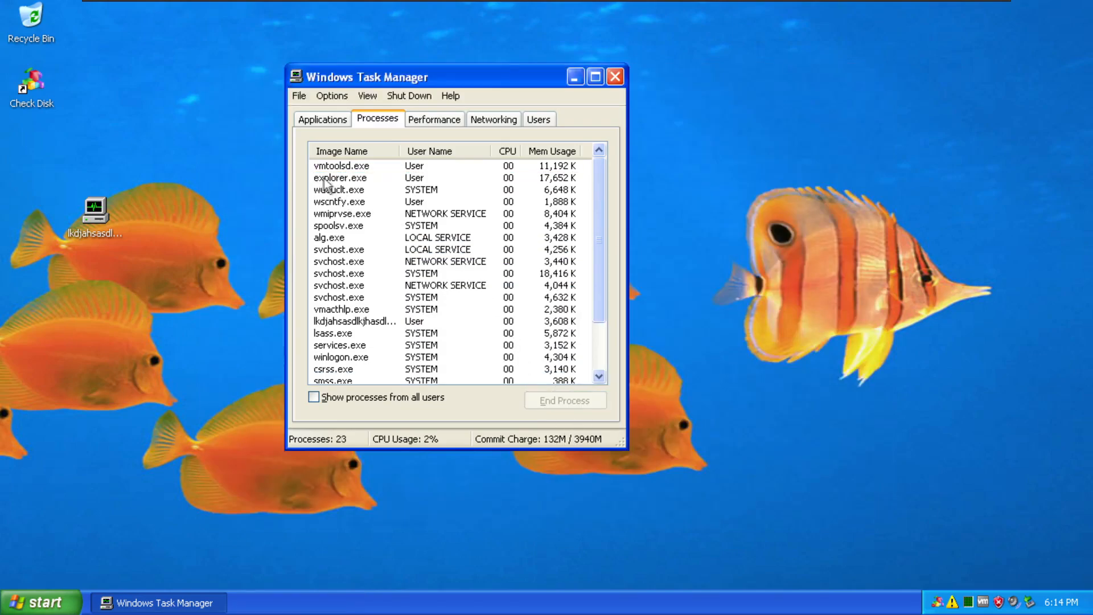
Select wscntfy.exe and sort the process list by the User Name column.
left_click(515, 322)
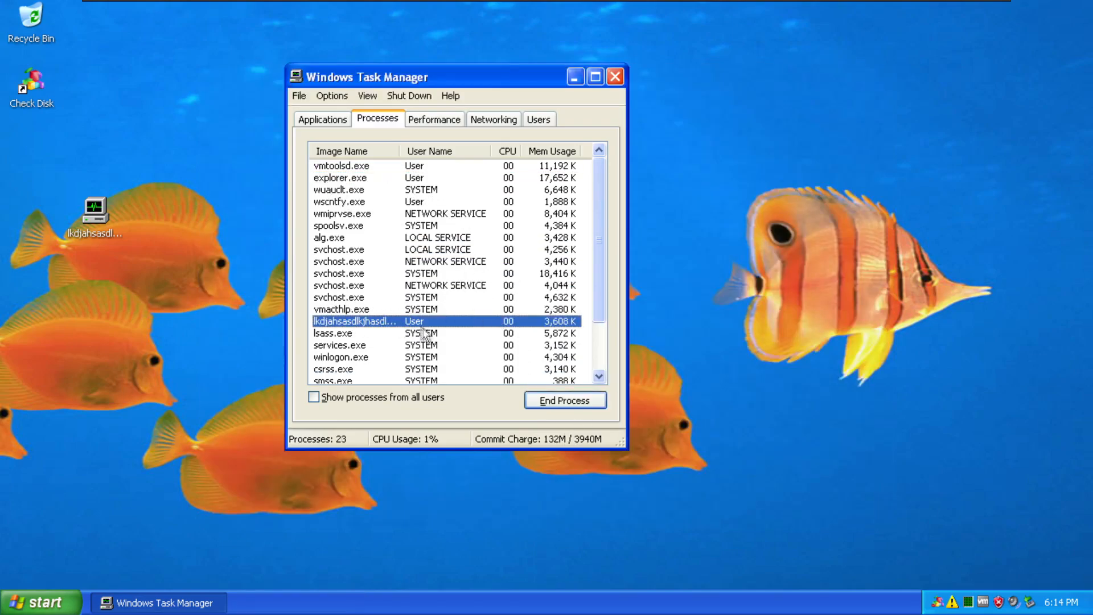
mouse_move(602, 285)
left_mouse_down()
mouse_move(601, 294)
mouse_move(601, 284)
left_mouse_up()
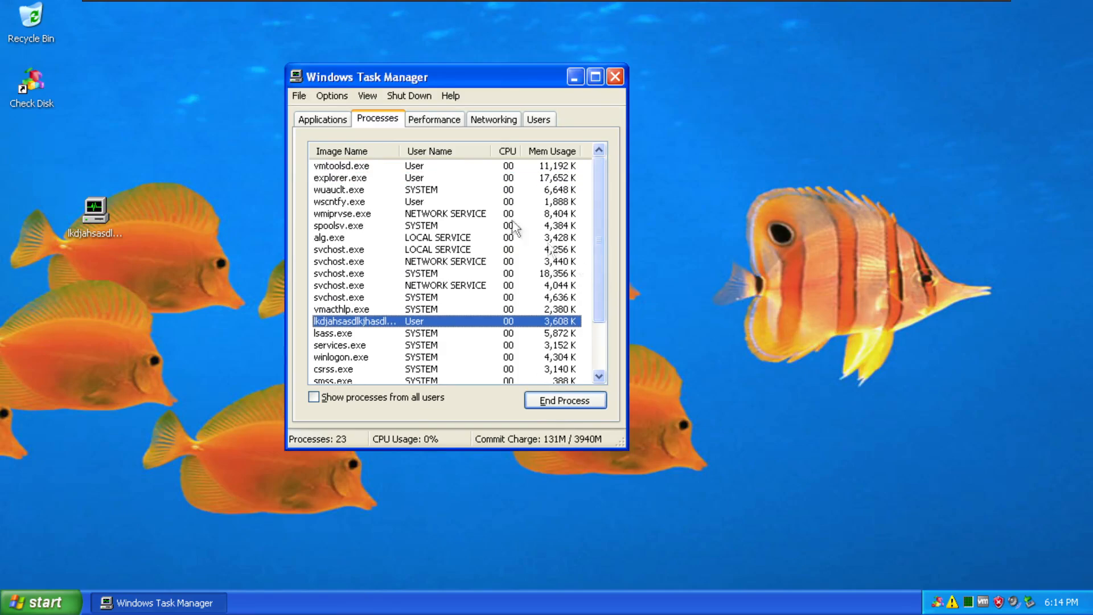
left_click(366, 201)
left_click(433, 151)
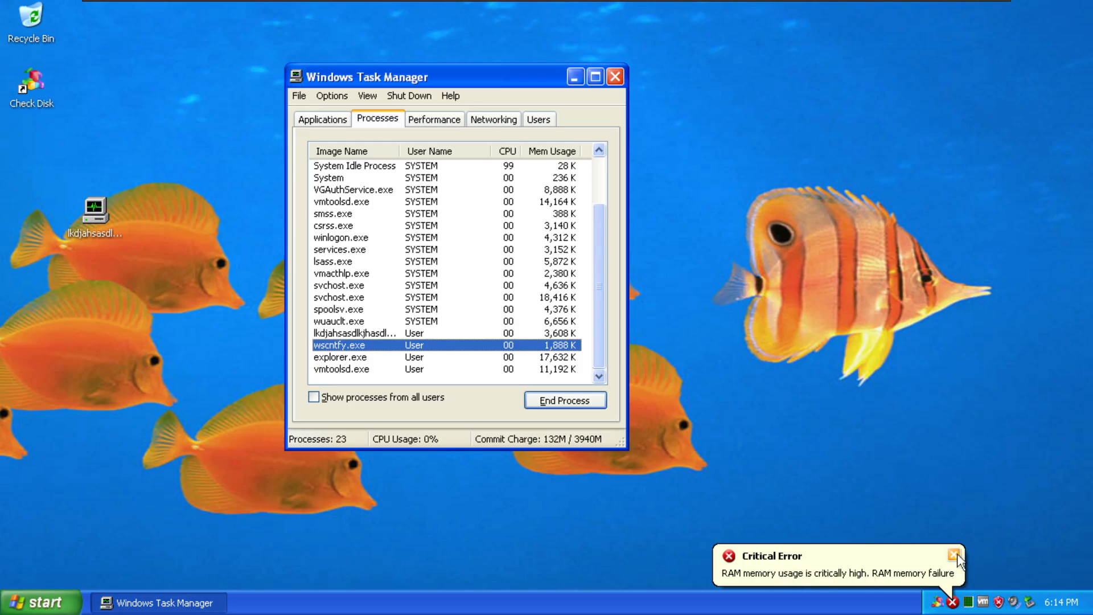
Close the critical error notification and end the wscntfy.exe process twice.
left_click(955, 554)
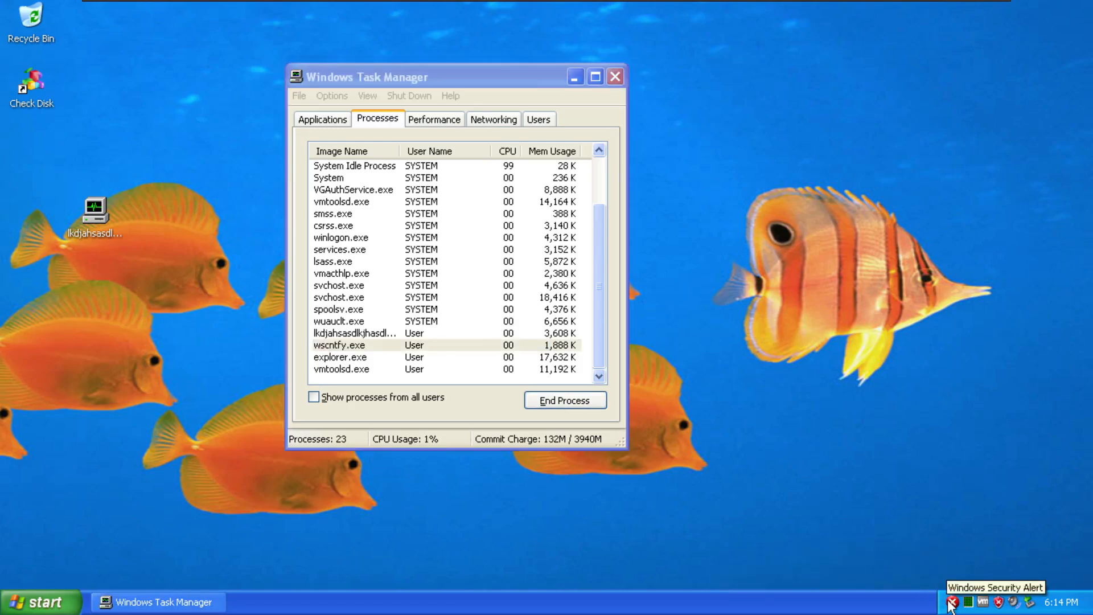
left_click(387, 336)
left_click(397, 345)
left_click(564, 400)
left_click(515, 365)
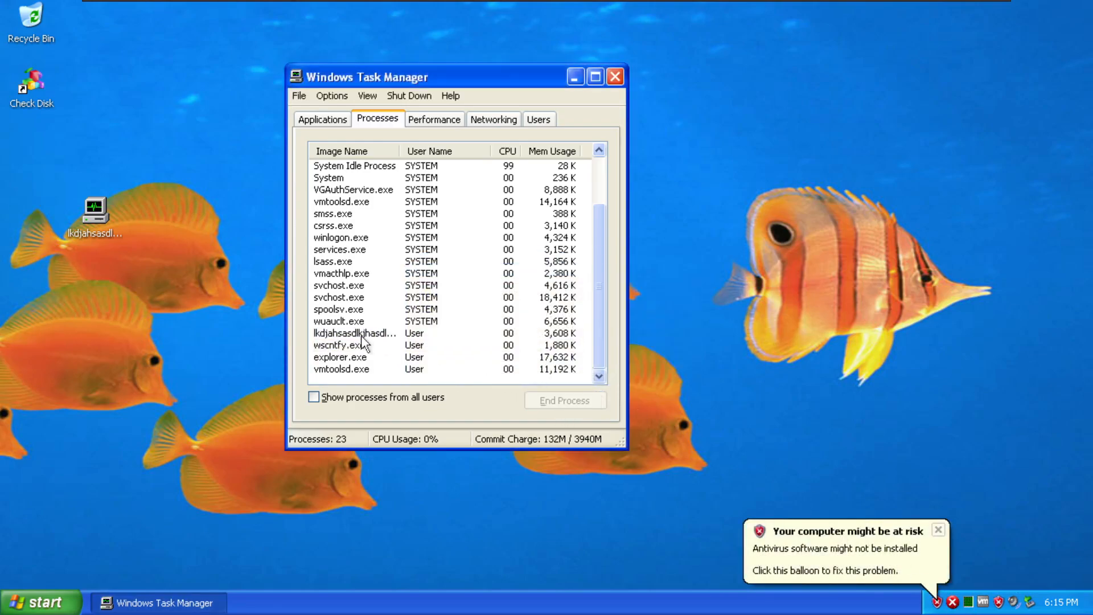
left_click(367, 345)
left_click(570, 401)
left_click(515, 365)
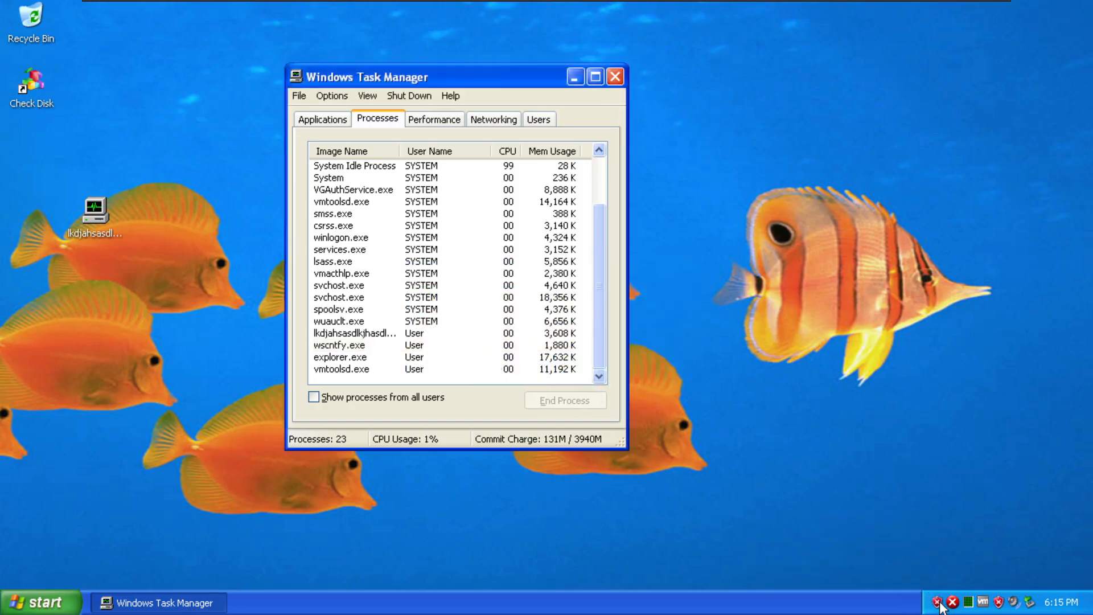
End the wscntfy.exe process tree and confirm.
left_click(383, 344)
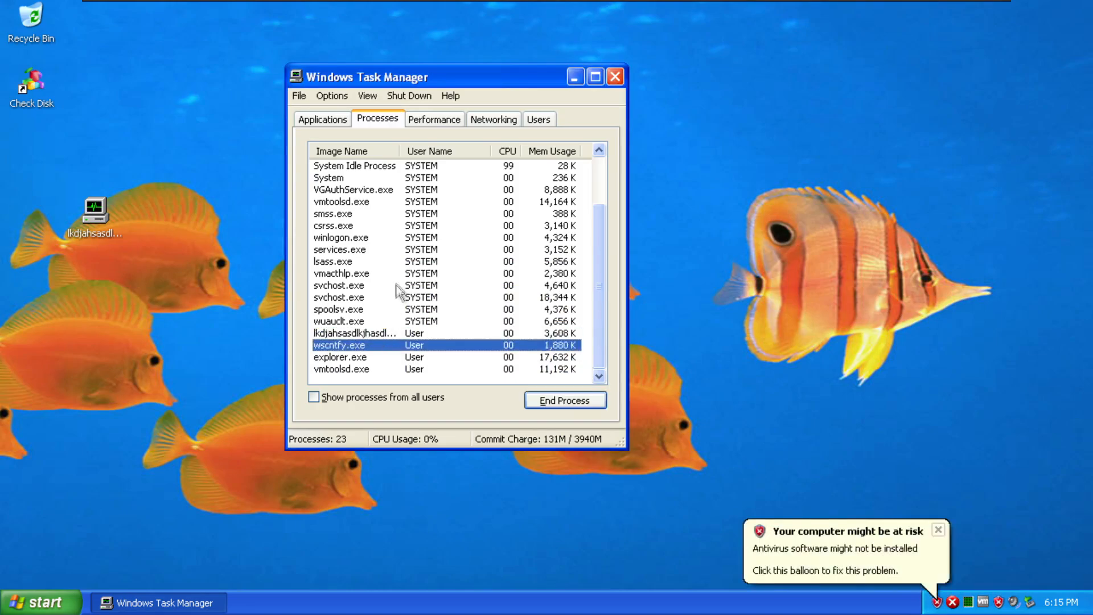
right_click(419, 345)
left_click(513, 372)
left_click(515, 377)
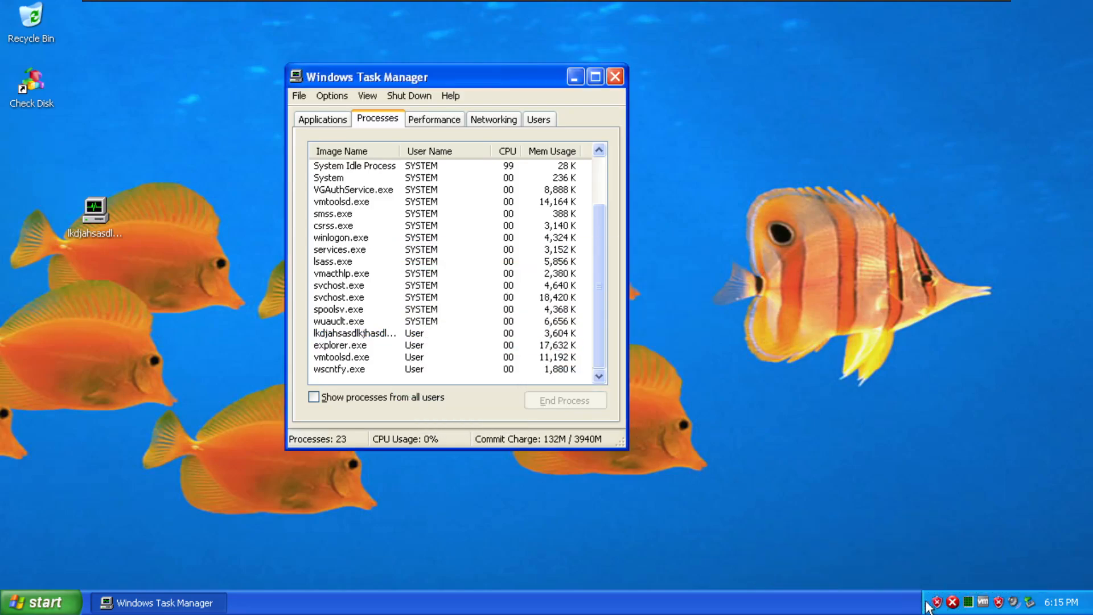
double_click(937, 602)
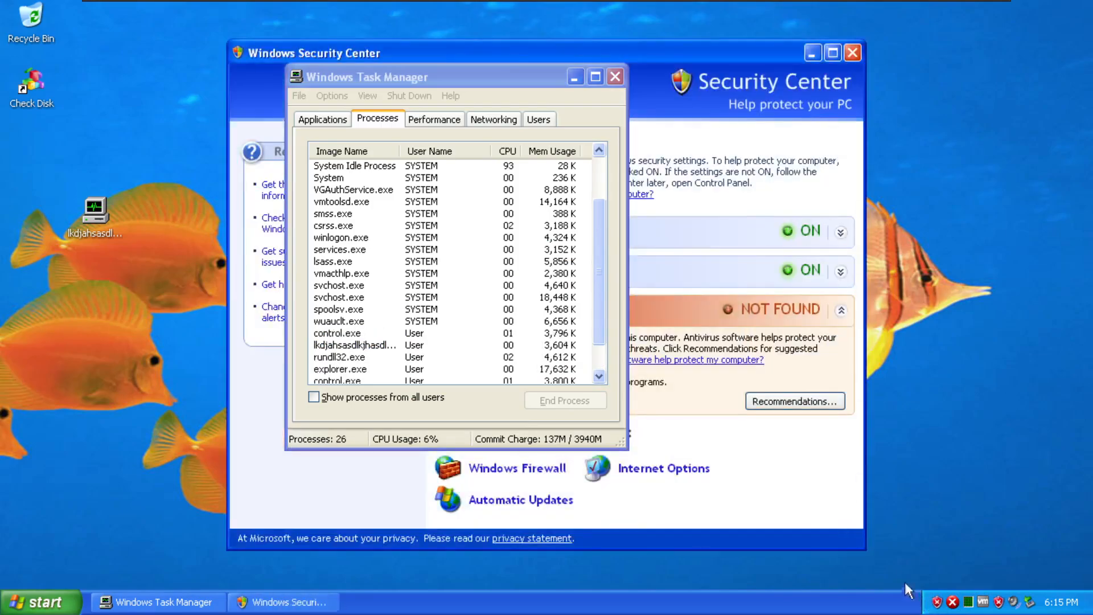
left_click_drag(693, 54, 666, 70)
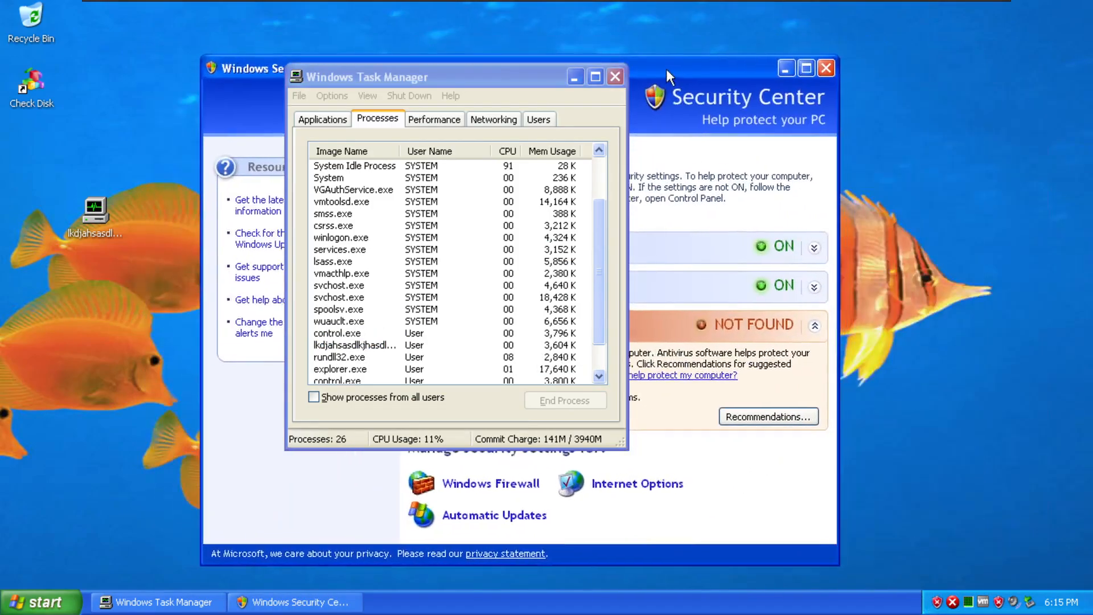
left_click(826, 68)
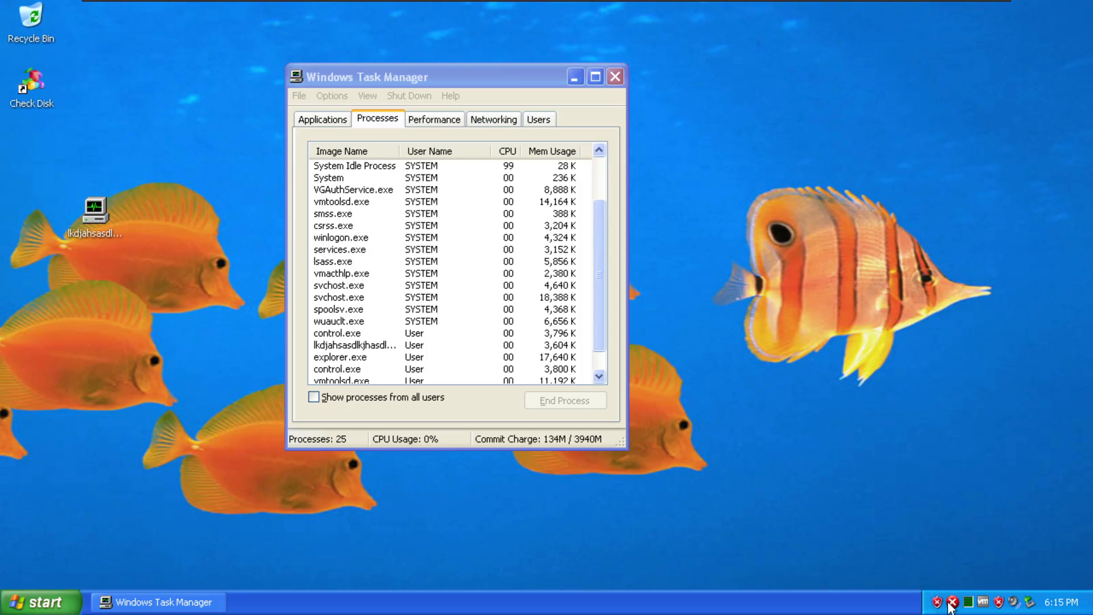
Run the command 'cont' from the Start menu's Run box.
left_click(54, 595)
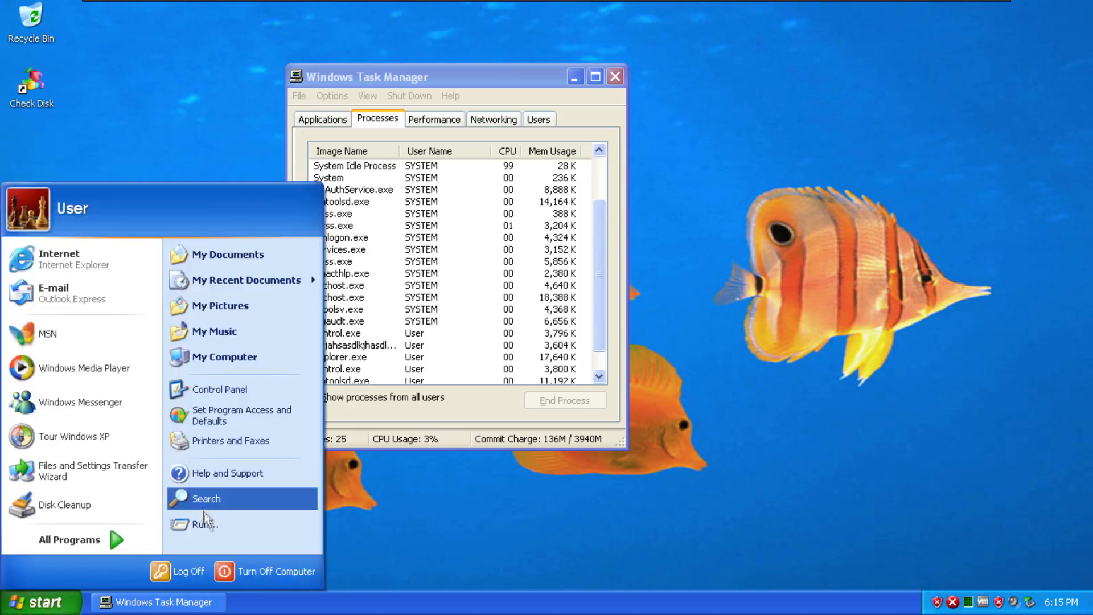
left_click(207, 520)
type("cont")
key("Return")
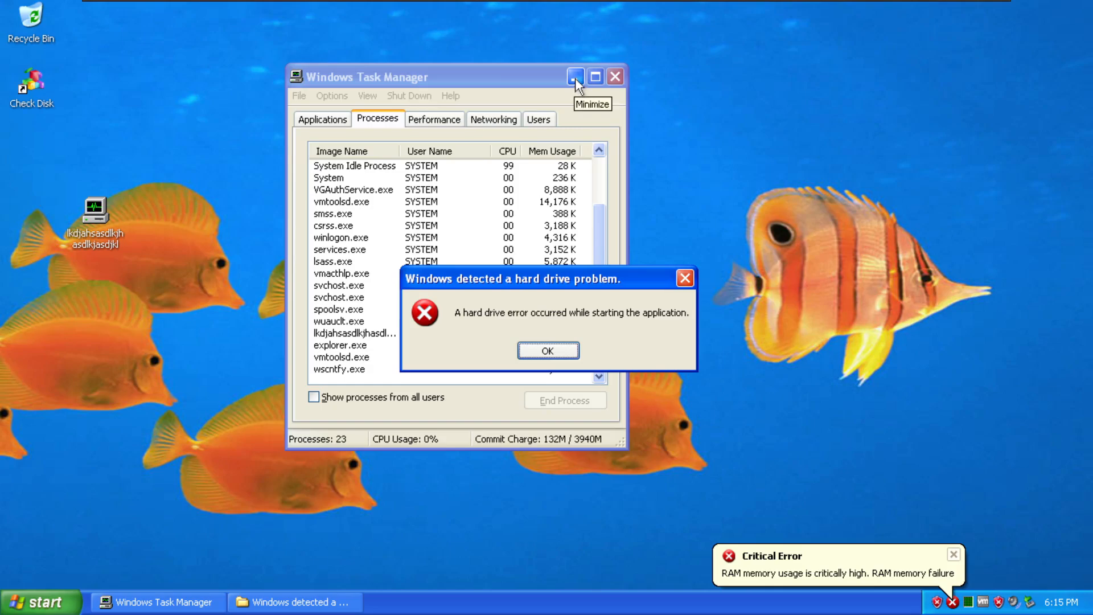
Move Task Manager and the hard drive error dialog apart, bringing the error to the front.
left_click_drag(447, 73, 255, 41)
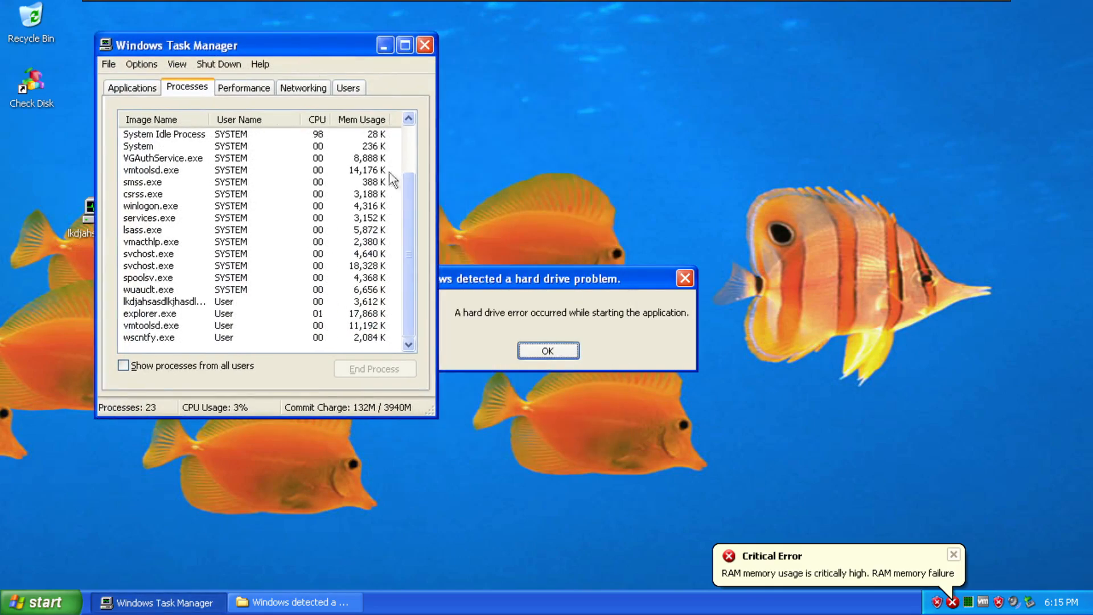
left_click_drag(524, 276, 689, 225)
left_click_drag(228, 48, 280, 50)
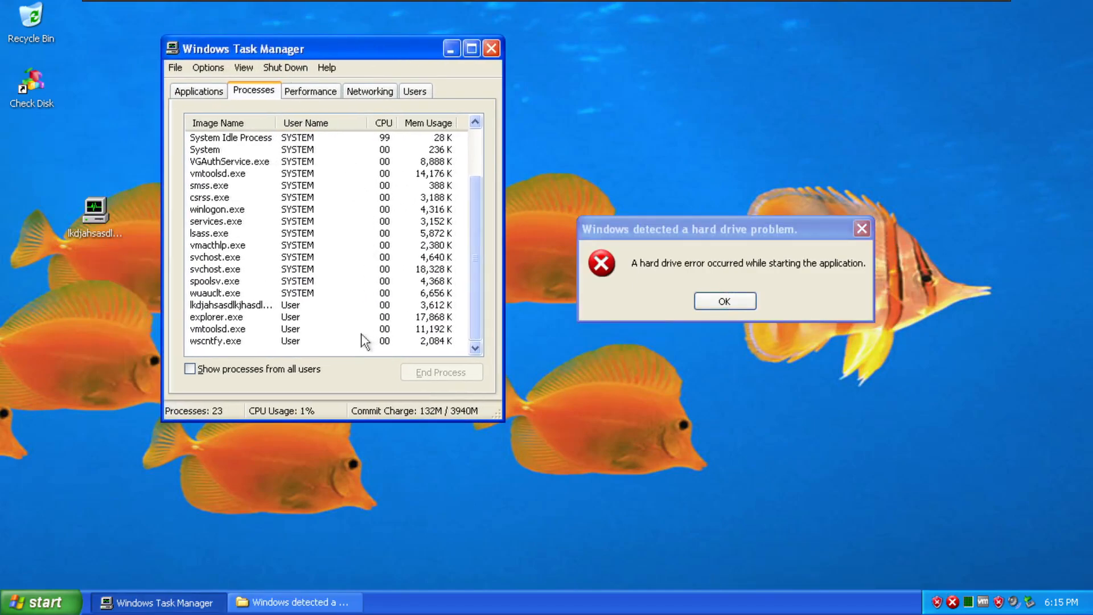
left_click(656, 222)
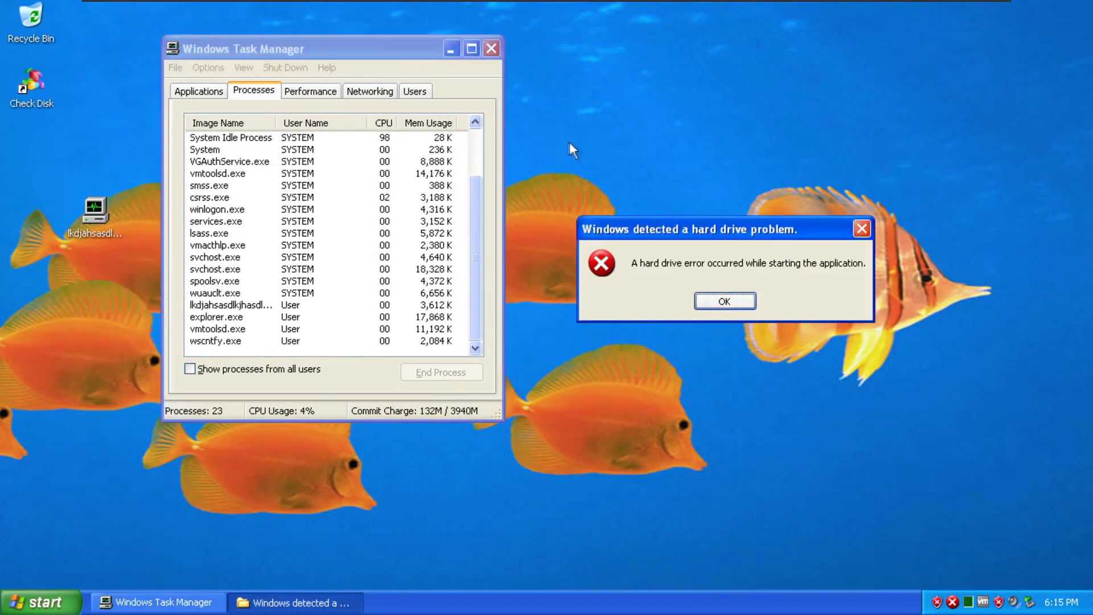